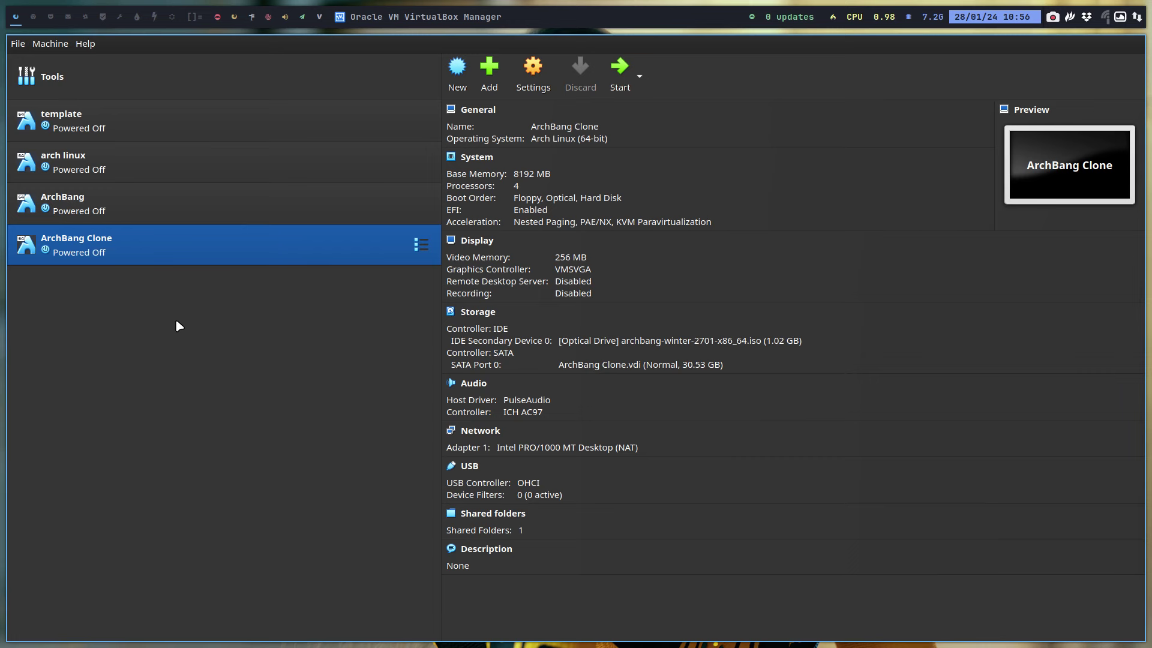
Select the ArchBang Clone machine in VirtualBox Manager and start it.
{"action": "left_click", "coordinate": [96, 211], "text": "ctrl"}
{"action": "left_click", "coordinate": [97, 212], "text": "ctrl"}
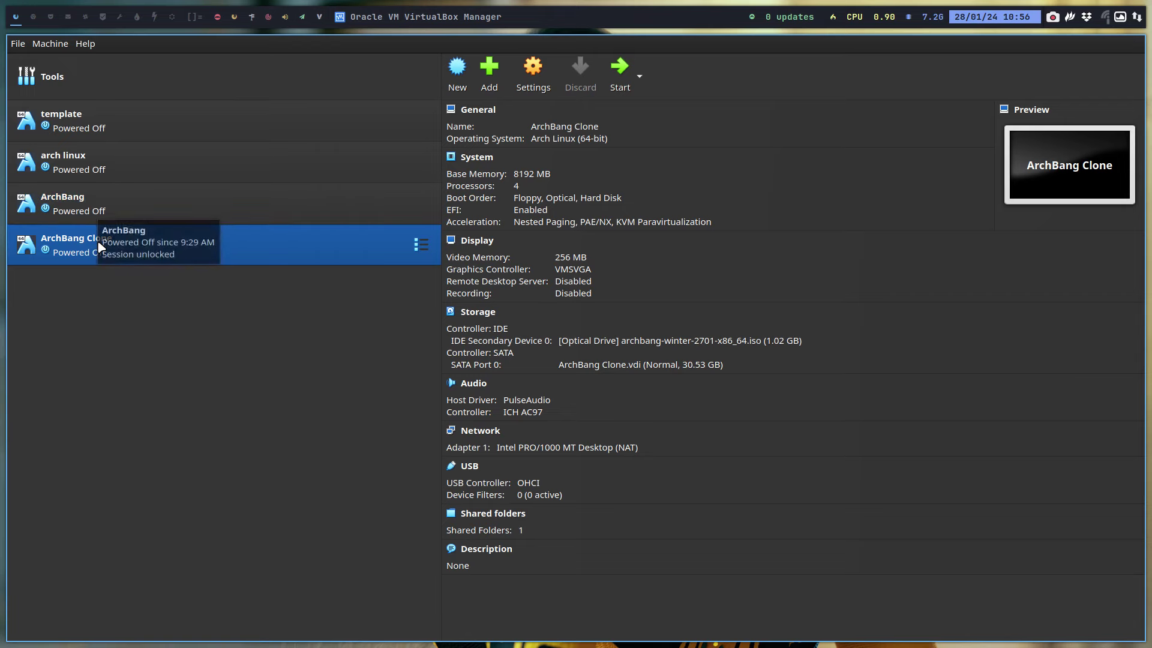
{"action": "left_click", "coordinate": [621, 88]}
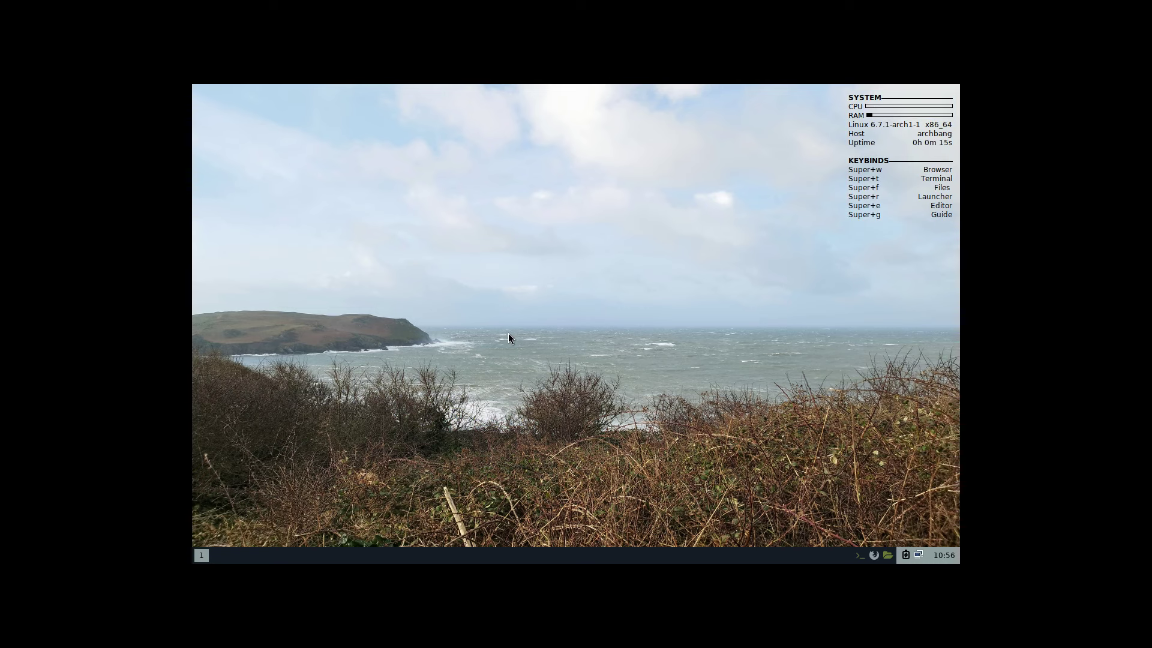
Open a terminal and Thunar, then browse into Documents > arcolinux-nemesis.
{"action": "key", "text": "super+t"}
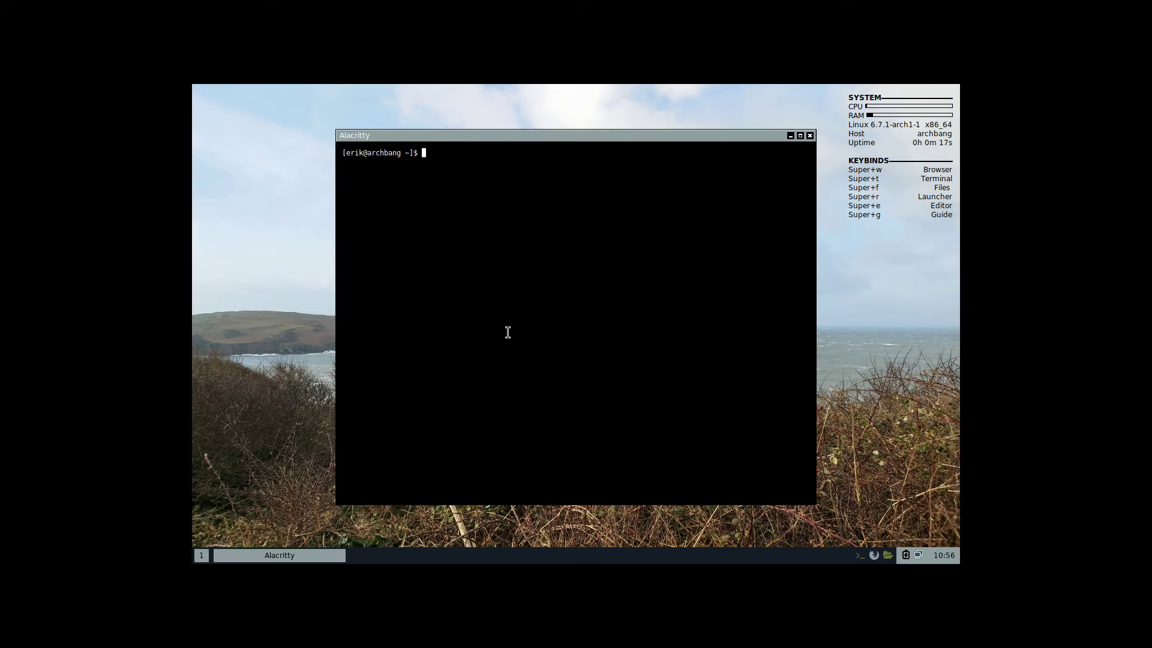
{"action": "key", "text": "super+f"}
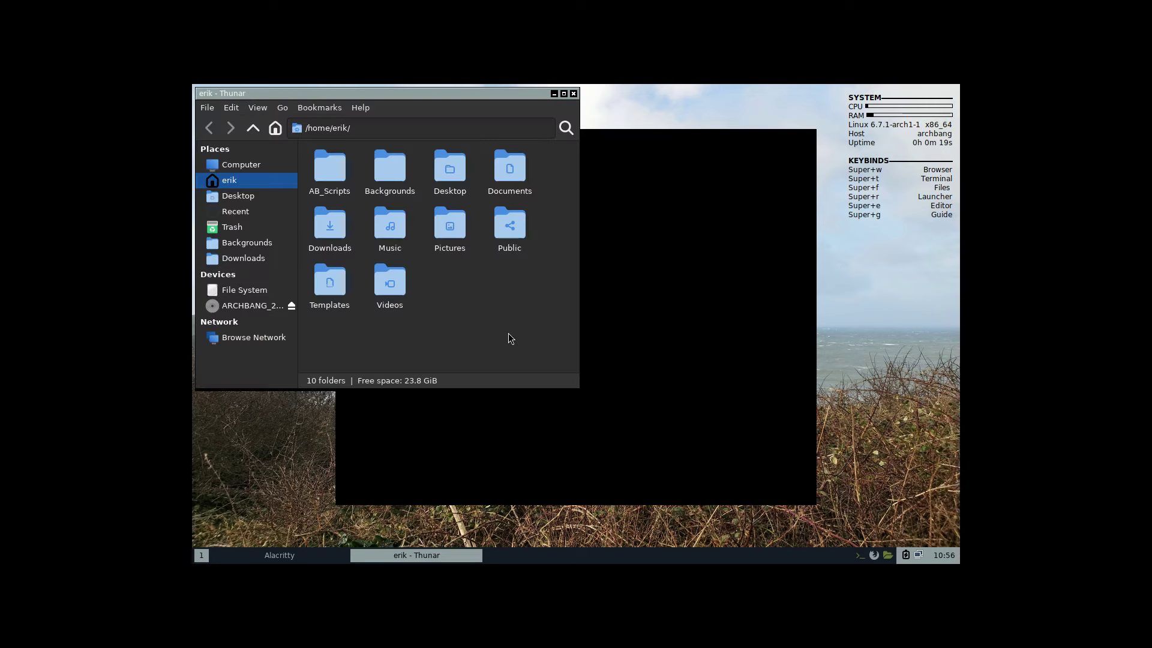
{"action": "left_click", "coordinate": [506, 168]}
{"action": "double_click", "coordinate": [506, 168]}
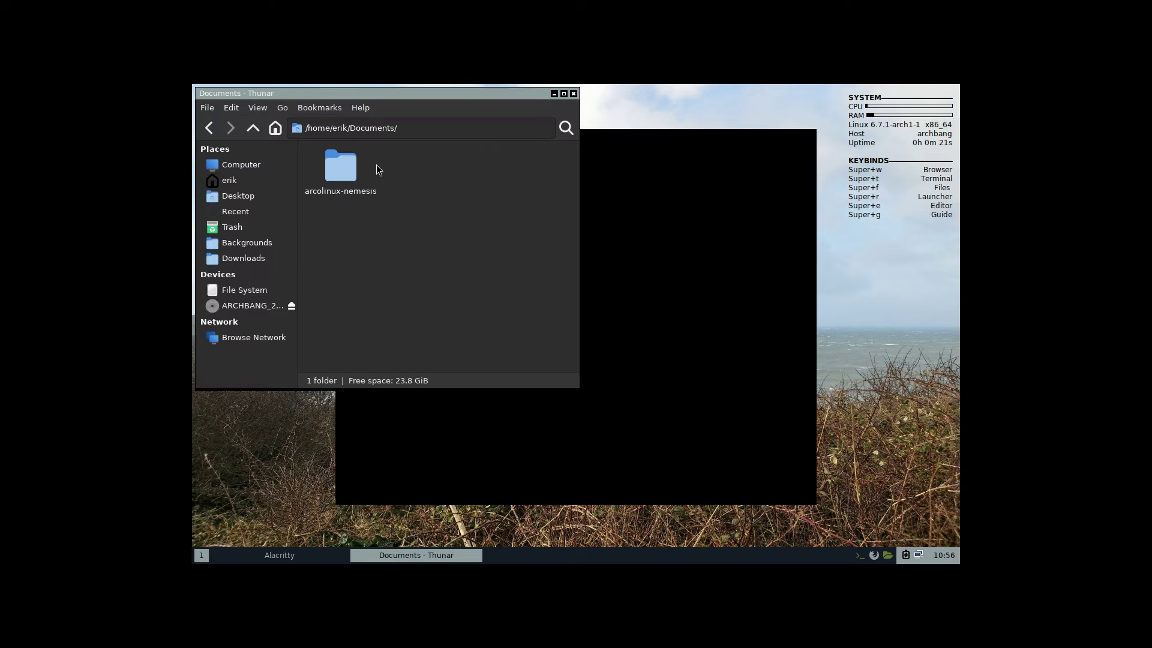
{"action": "left_click", "coordinate": [353, 168]}
{"action": "double_click", "coordinate": [348, 171]}
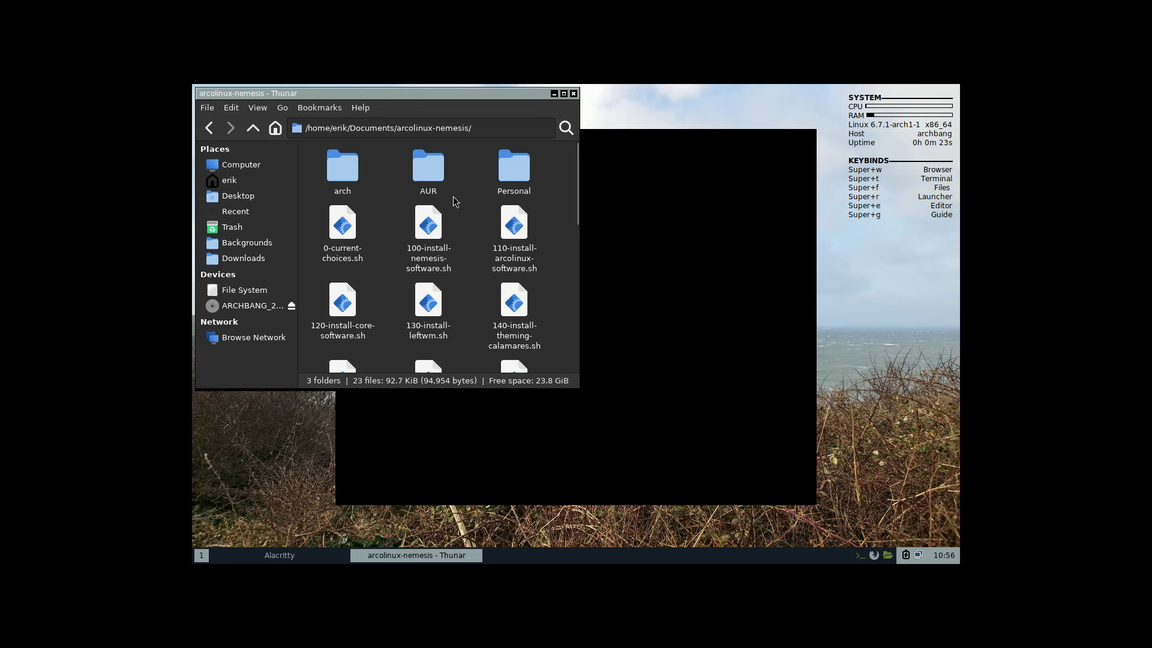
Open a terminal in the arcolinux-nemesis folder and run git pull.
{"action": "right_click", "coordinate": [469, 201]}
{"action": "left_click", "coordinate": [524, 256]}
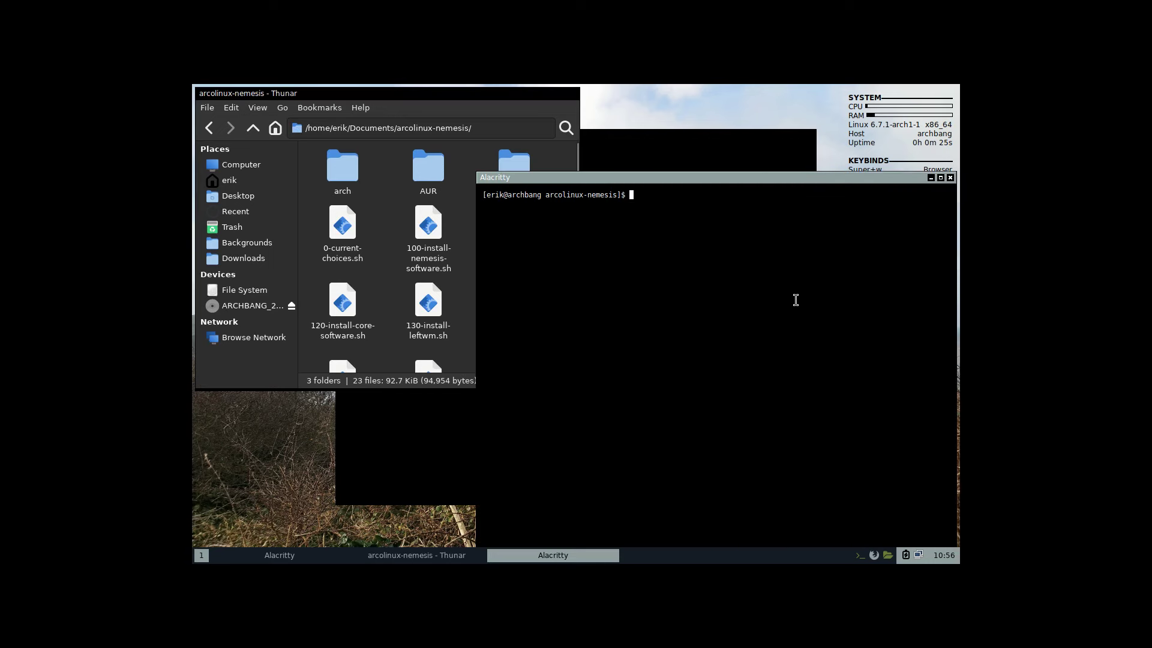
{"action": "type", "text": "git pull"}
{"action": "key", "text": "Return"}
{"action": "type", "text": "μ"}
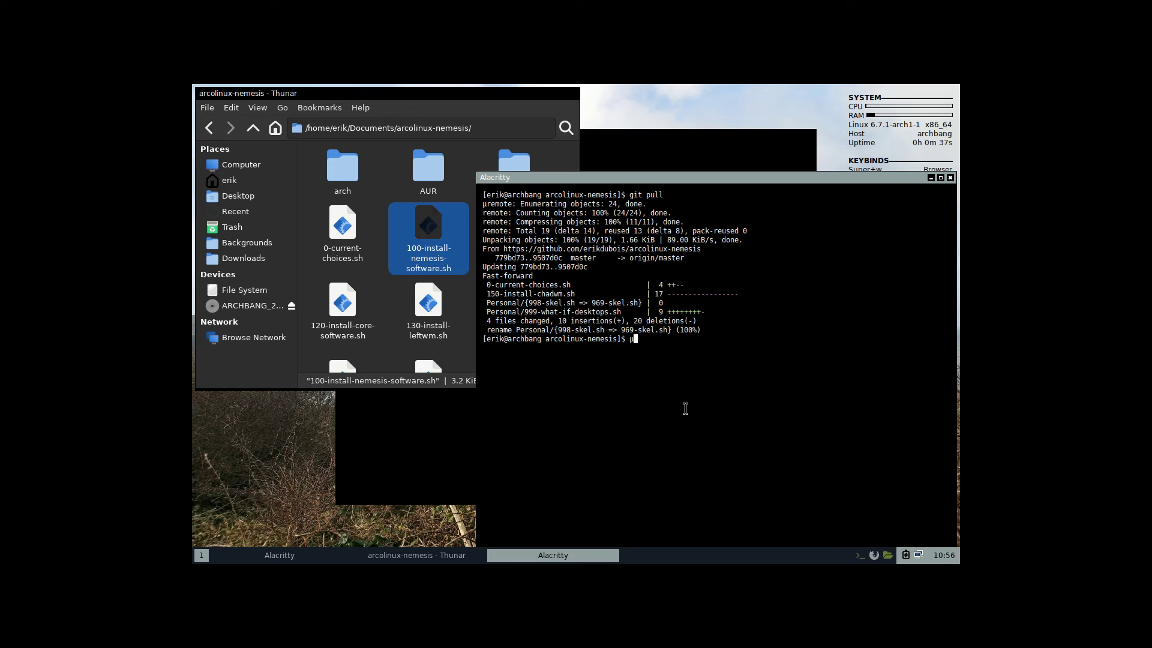
Run ./0-current-choices.sh and answer y to install Chadwm.
{"action": "key", "text": "BackSpace"}
{"action": "type", "text": "./0"}
{"action": "key", "text": "Tab"}
{"action": "key", "text": "Return"}
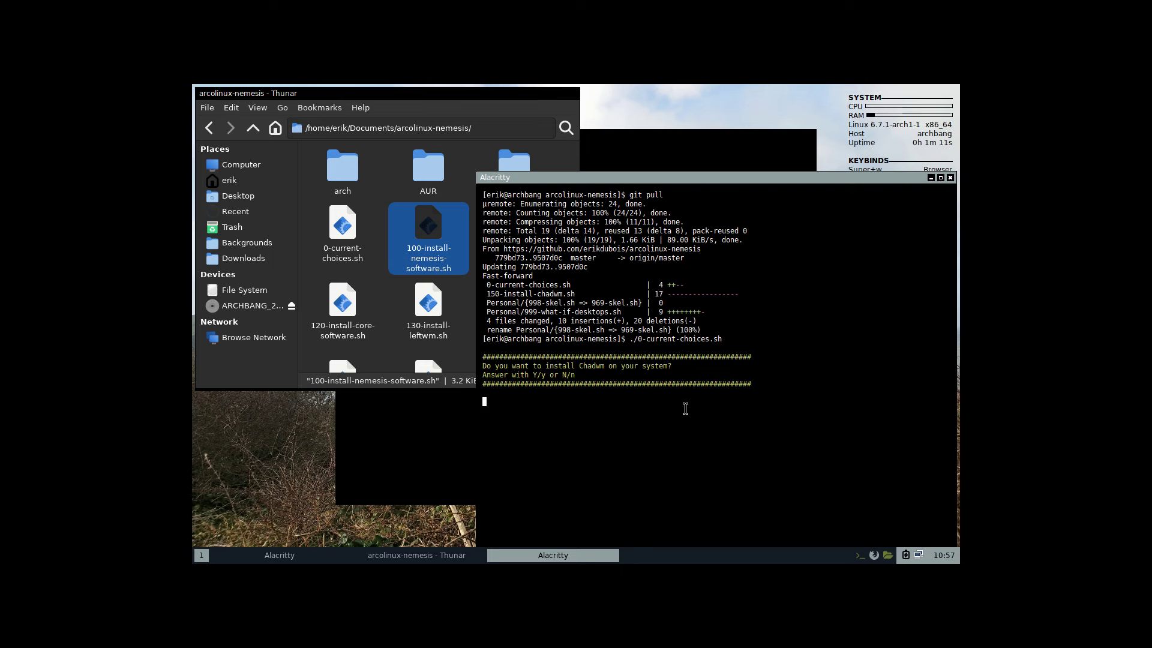
{"action": "type", "text": "y"}
{"action": "key", "text": "Return"}
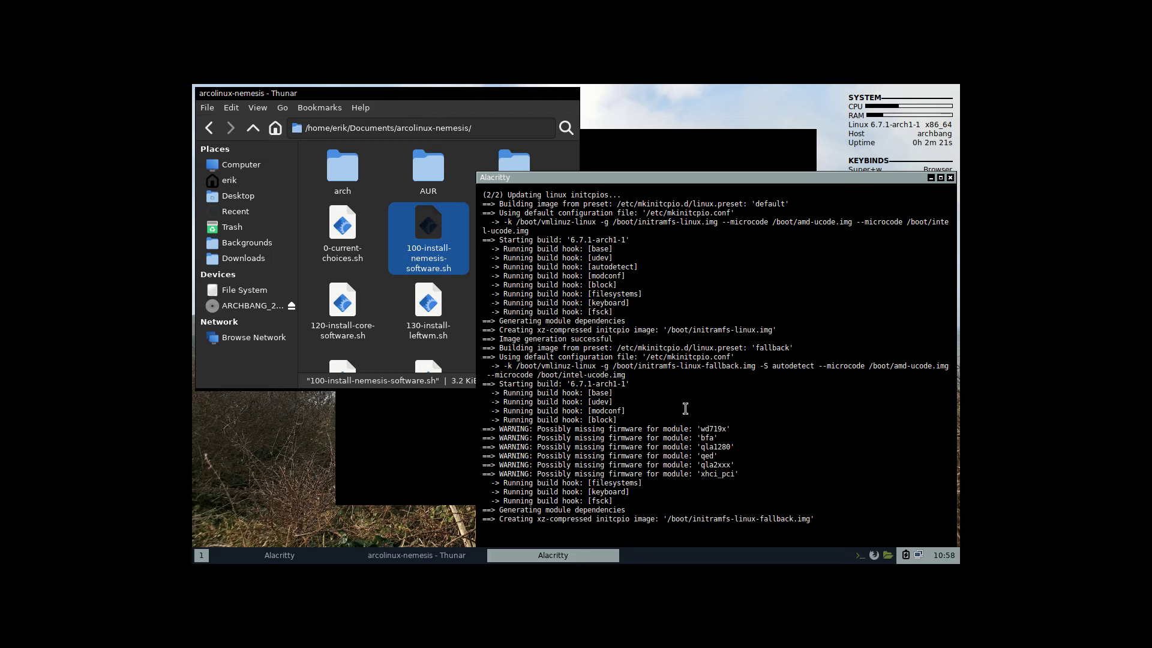
Open the Personal folder in Thunar and select 970-archbang.sh among the 970-*.sh scripts.
{"action": "left_click", "coordinate": [495, 165]}
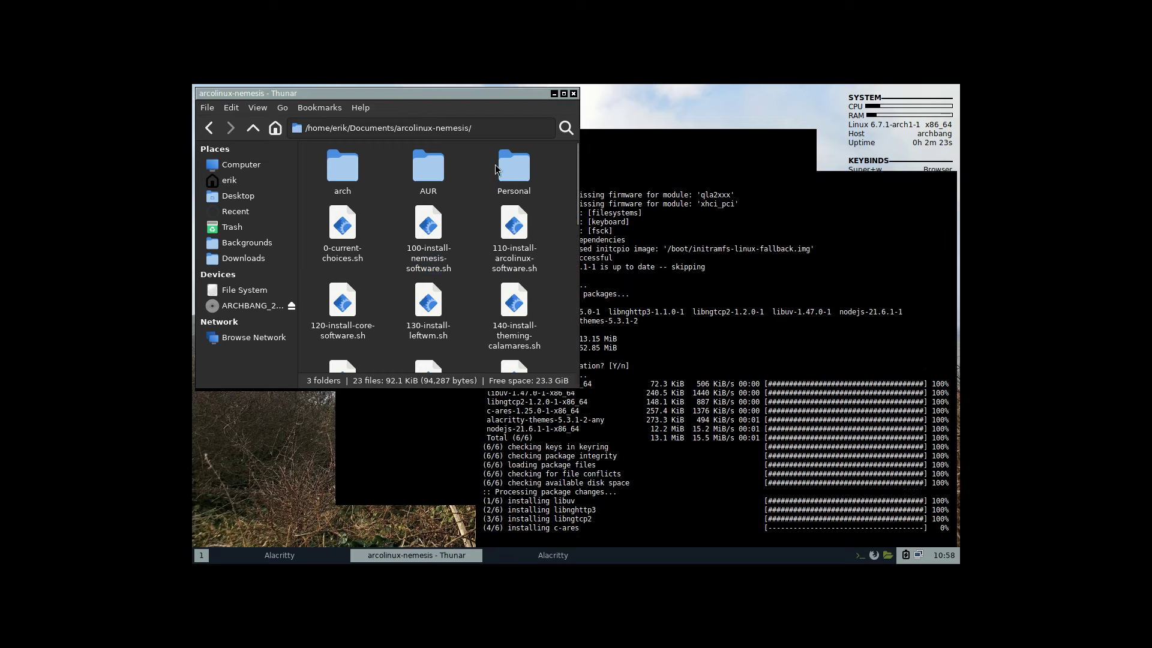
{"action": "double_click", "coordinate": [517, 167]}
{"action": "scroll", "coordinate": [531, 272], "scroll_direction": "down", "scroll_amount": 10}
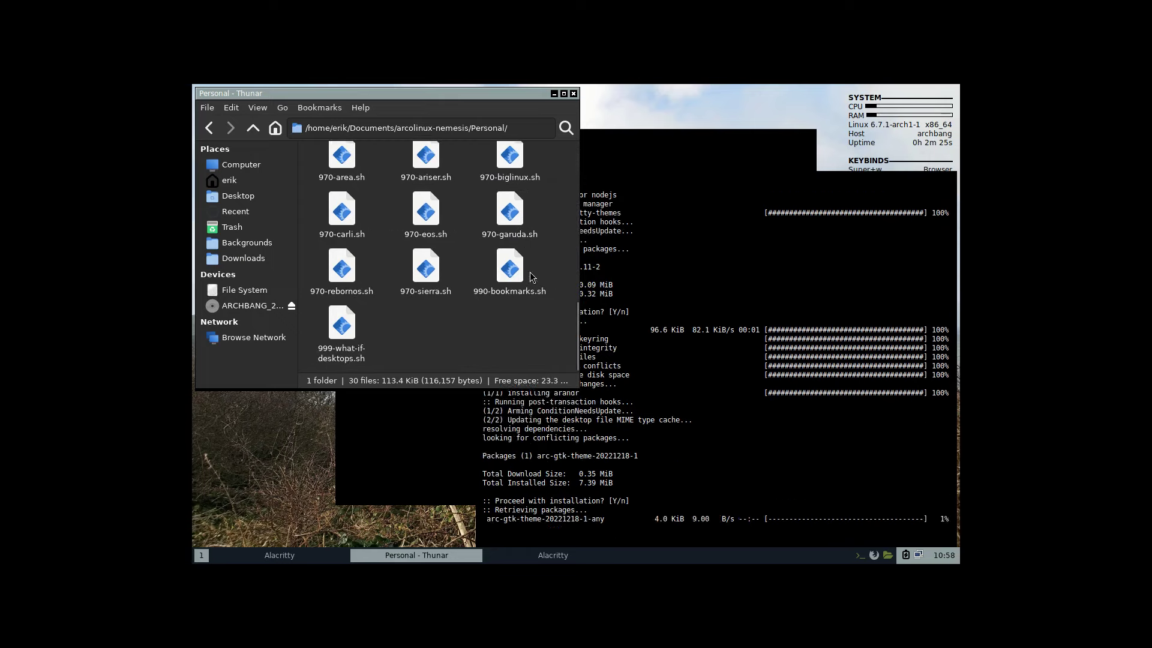
{"action": "left_click", "coordinate": [426, 215]}
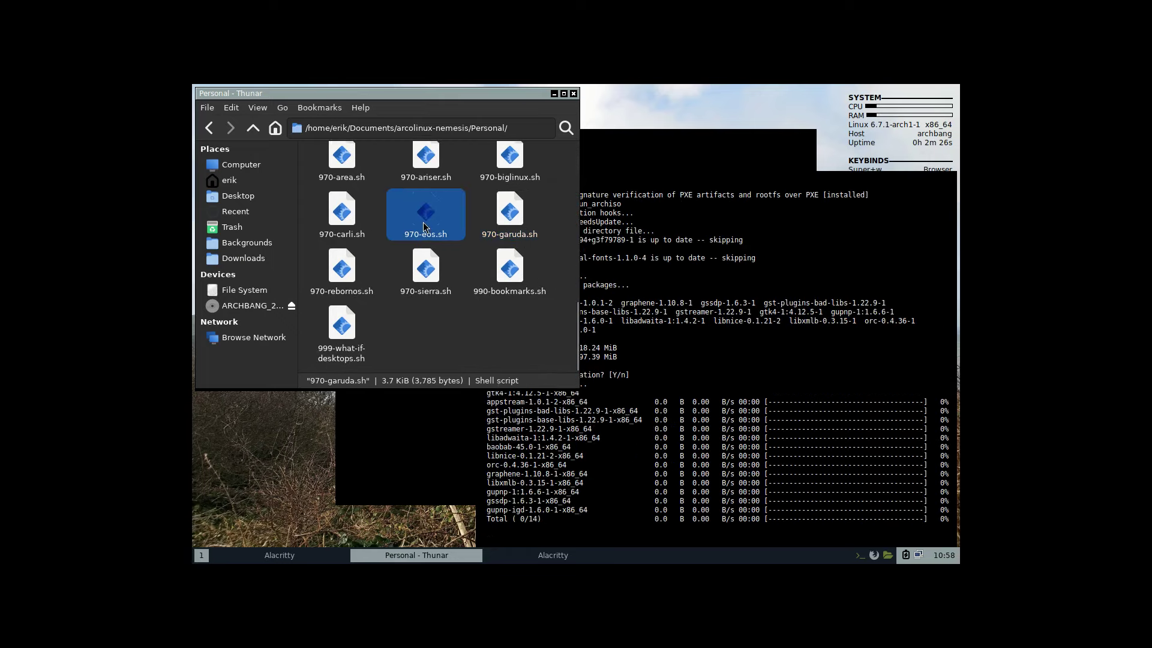
{"action": "left_click", "coordinate": [354, 276]}
{"action": "scroll", "coordinate": [501, 272], "scroll_direction": "up", "scroll_amount": 2}
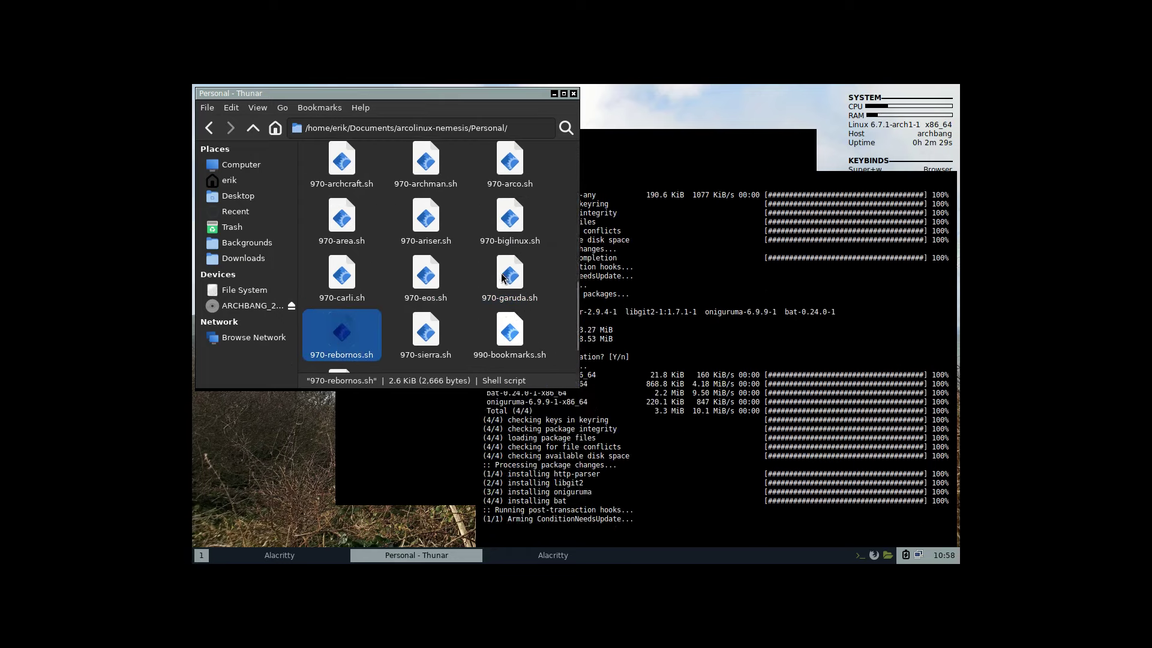
{"action": "scroll", "coordinate": [499, 291], "scroll_direction": "up", "scroll_amount": 2}
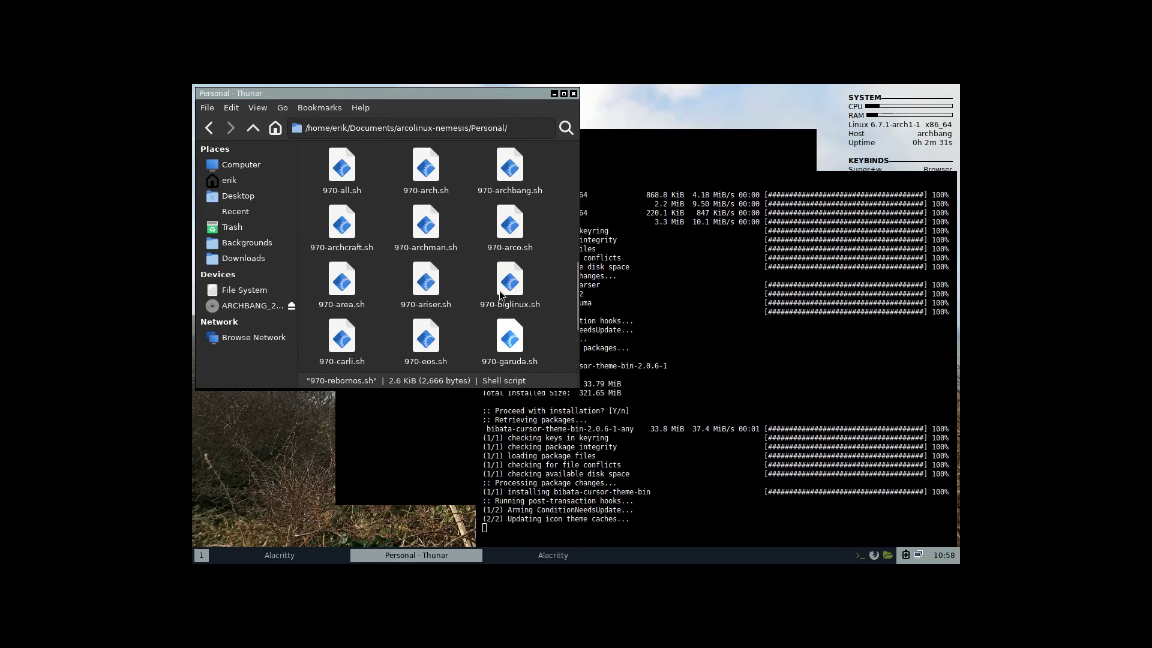
{"action": "left_click", "coordinate": [516, 165]}
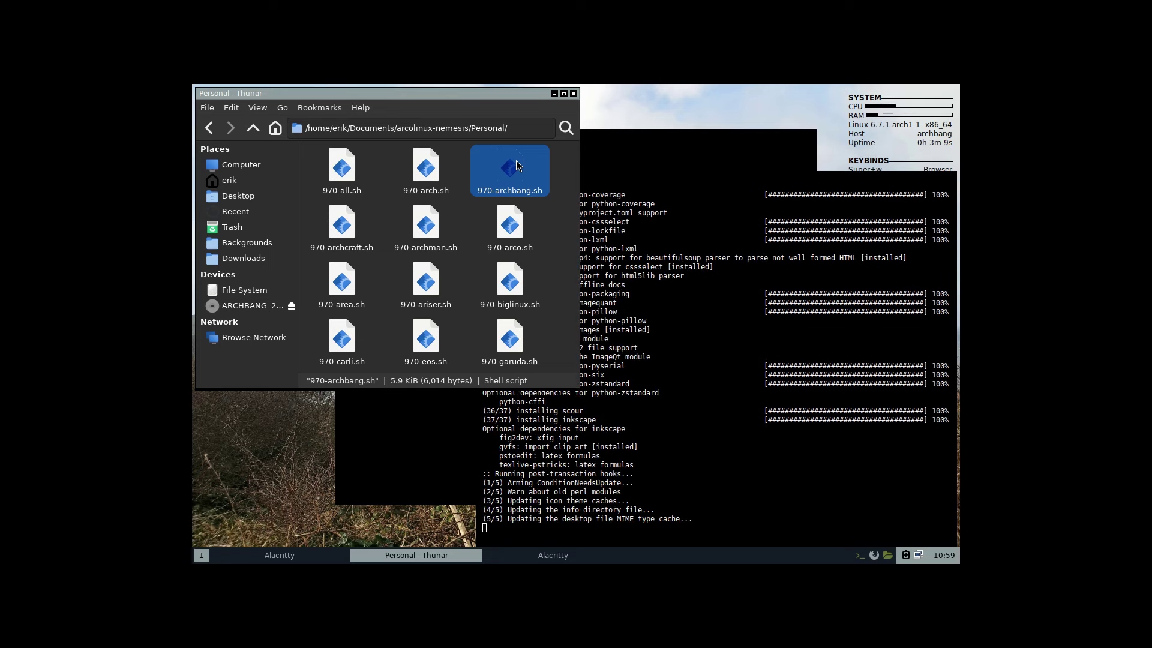
Open 970-archbang.sh in GVim and read down to the gtk-3.0 cursor and zstd mkinitcpio sections.
{"action": "double_click", "coordinate": [515, 168]}
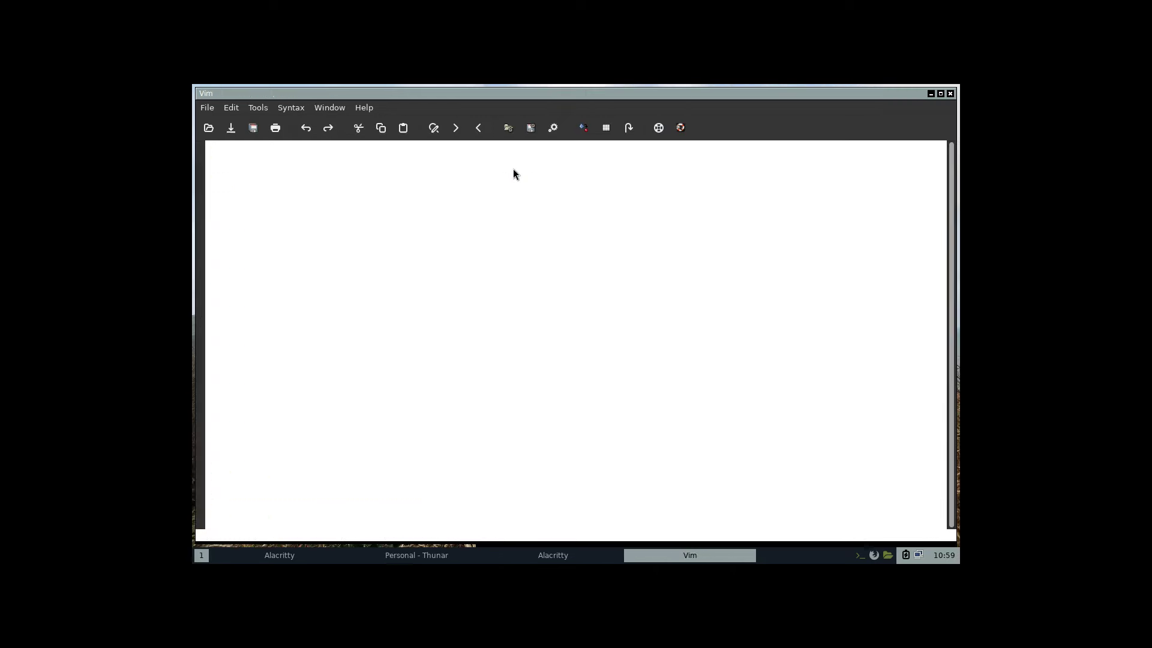
{"action": "scroll", "coordinate": [513, 192], "scroll_direction": "down", "scroll_amount": 16}
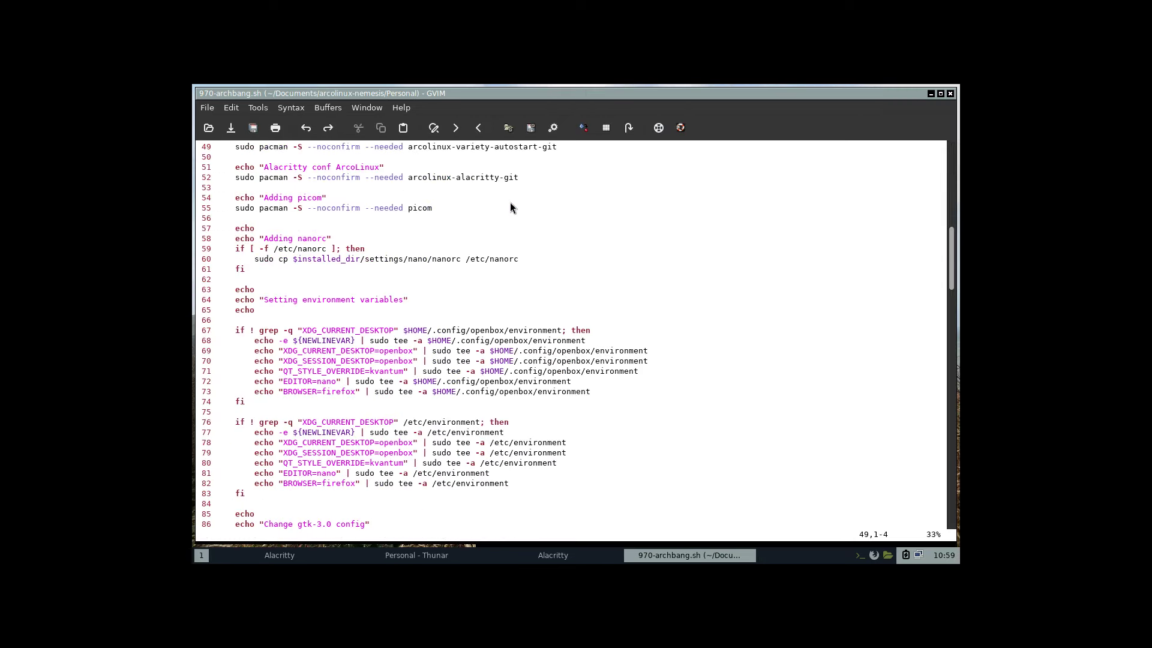
{"action": "scroll", "coordinate": [512, 207], "scroll_direction": "down", "scroll_amount": 4}
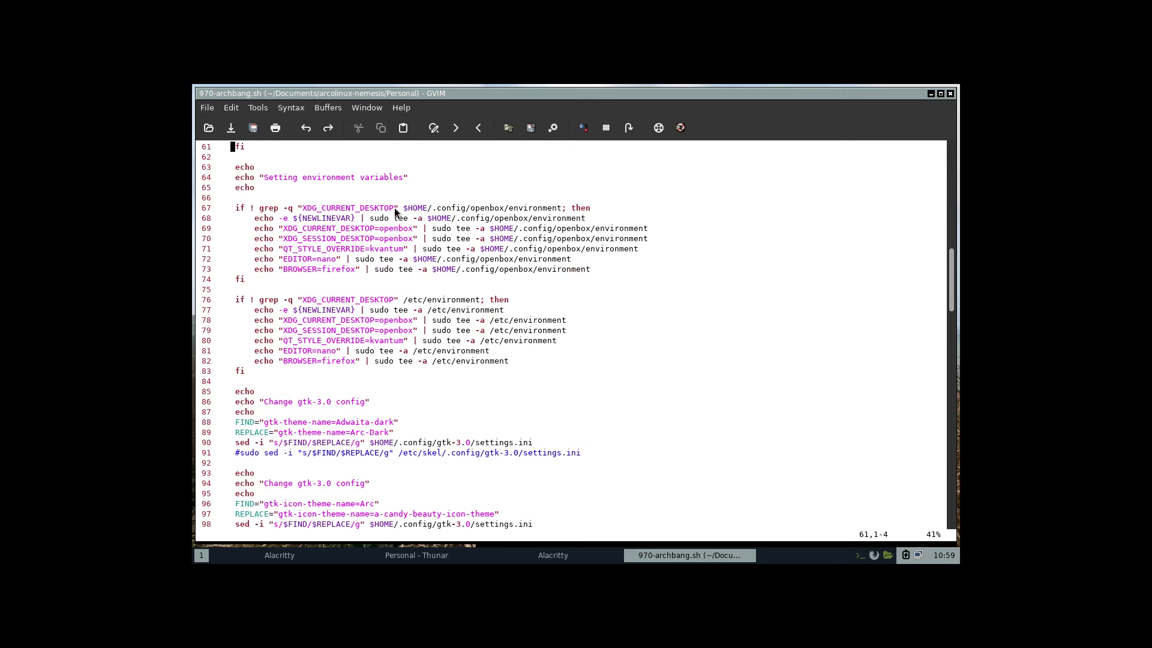
{"action": "scroll", "coordinate": [415, 269], "scroll_direction": "down", "scroll_amount": 1}
{"action": "scroll", "coordinate": [415, 269], "scroll_direction": "down", "scroll_amount": 1}
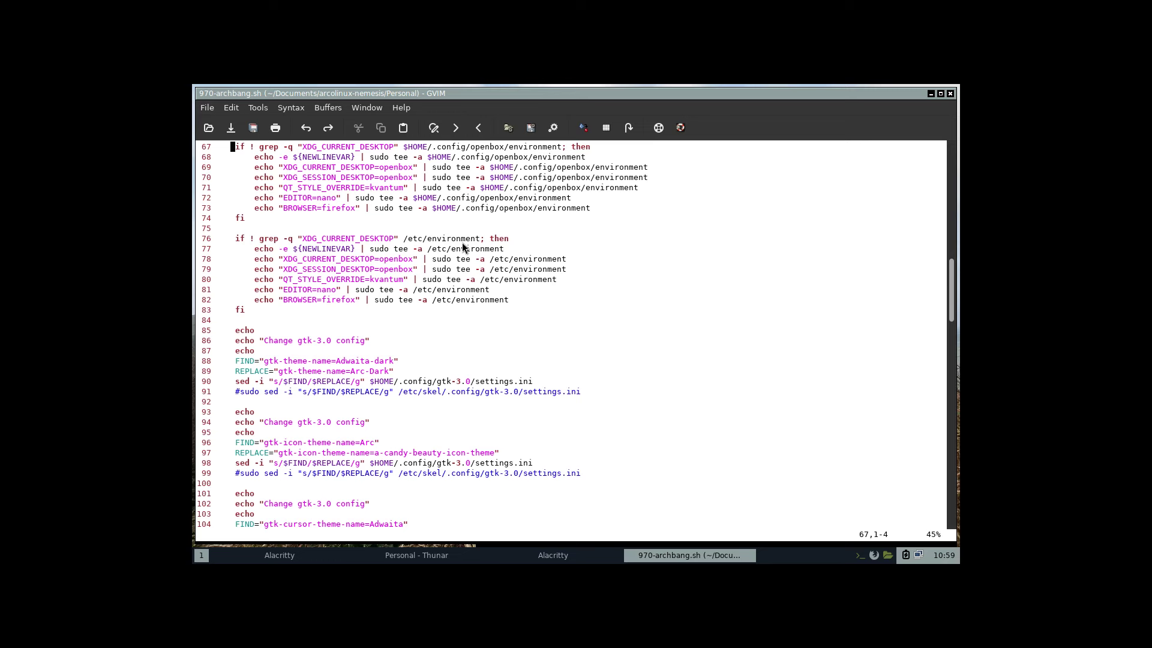
{"action": "scroll", "coordinate": [462, 243], "scroll_direction": "up", "scroll_amount": 2}
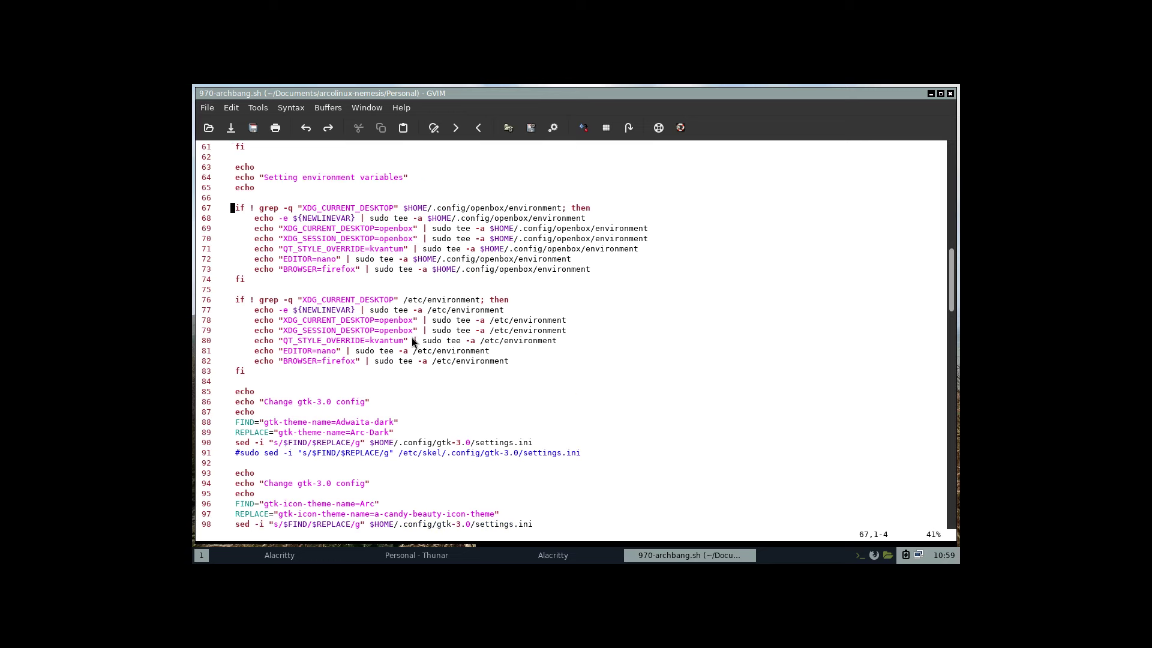
{"action": "scroll", "coordinate": [411, 338], "scroll_direction": "down", "scroll_amount": 3}
{"action": "scroll", "coordinate": [414, 337], "scroll_direction": "down", "scroll_amount": 2}
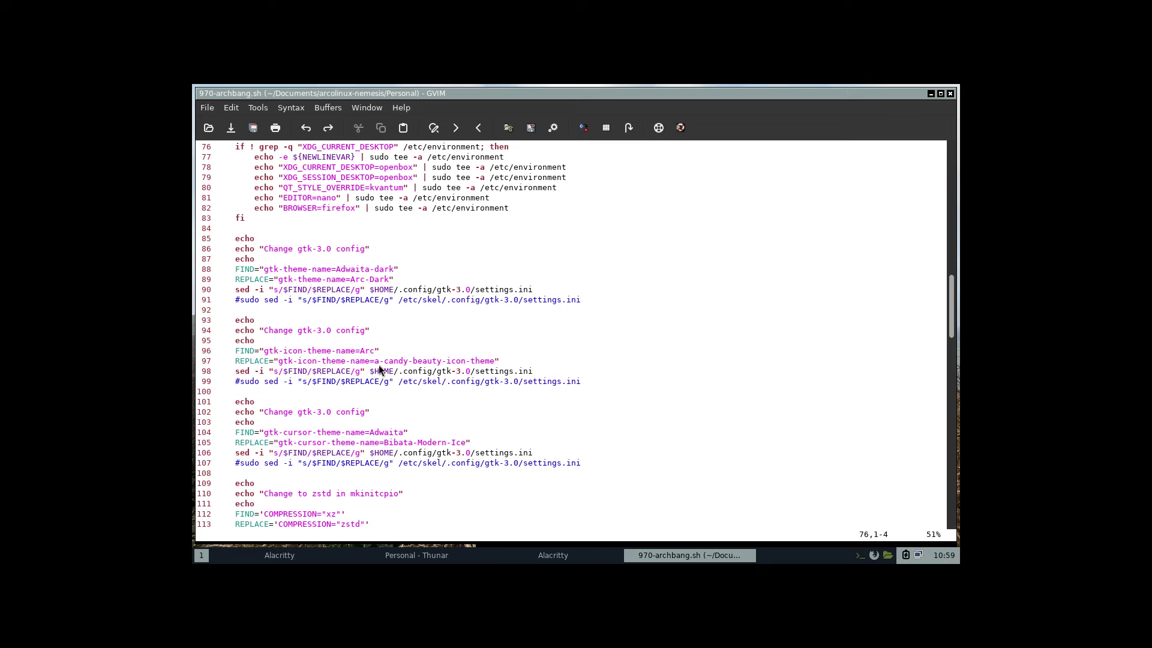
{"action": "scroll", "coordinate": [379, 365], "scroll_direction": "down", "scroll_amount": 2}
{"action": "scroll", "coordinate": [379, 365], "scroll_direction": "down", "scroll_amount": 8}
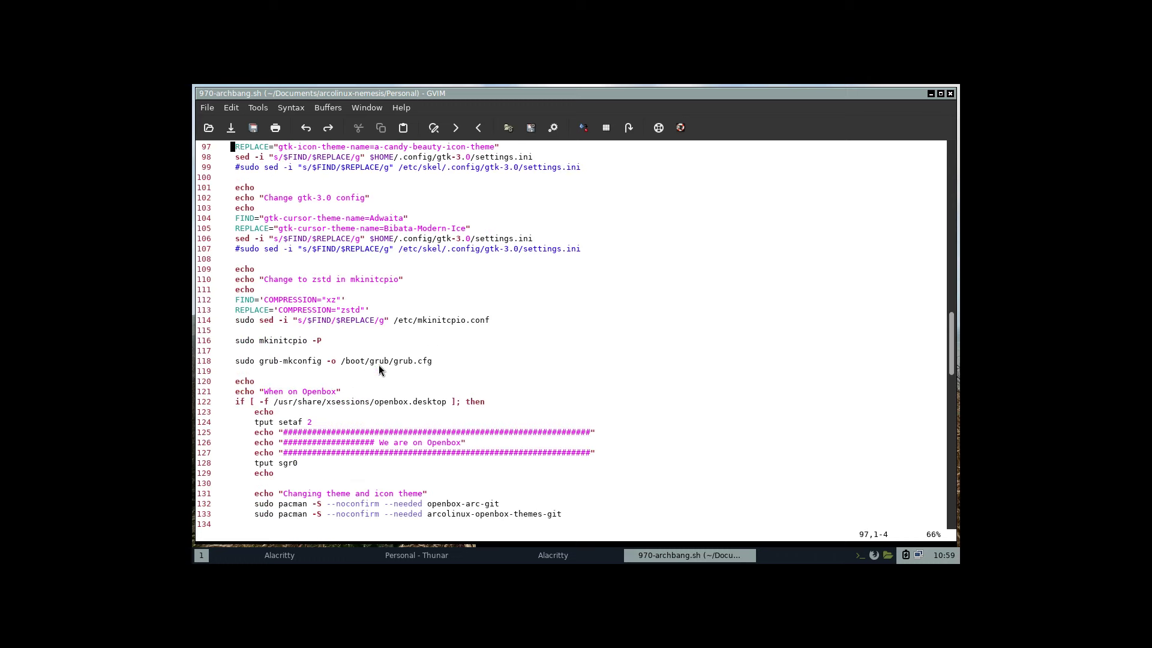
{"action": "scroll", "coordinate": [379, 365], "scroll_direction": "down", "scroll_amount": 1}
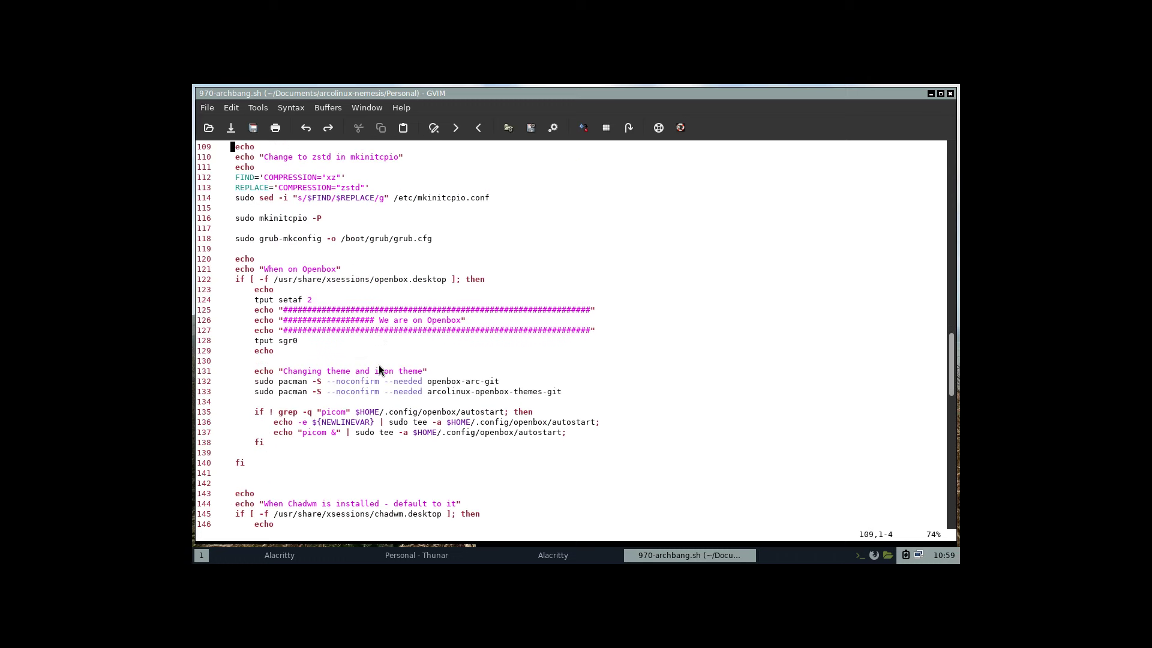
{"action": "scroll", "coordinate": [379, 365], "scroll_direction": "up", "scroll_amount": 3}
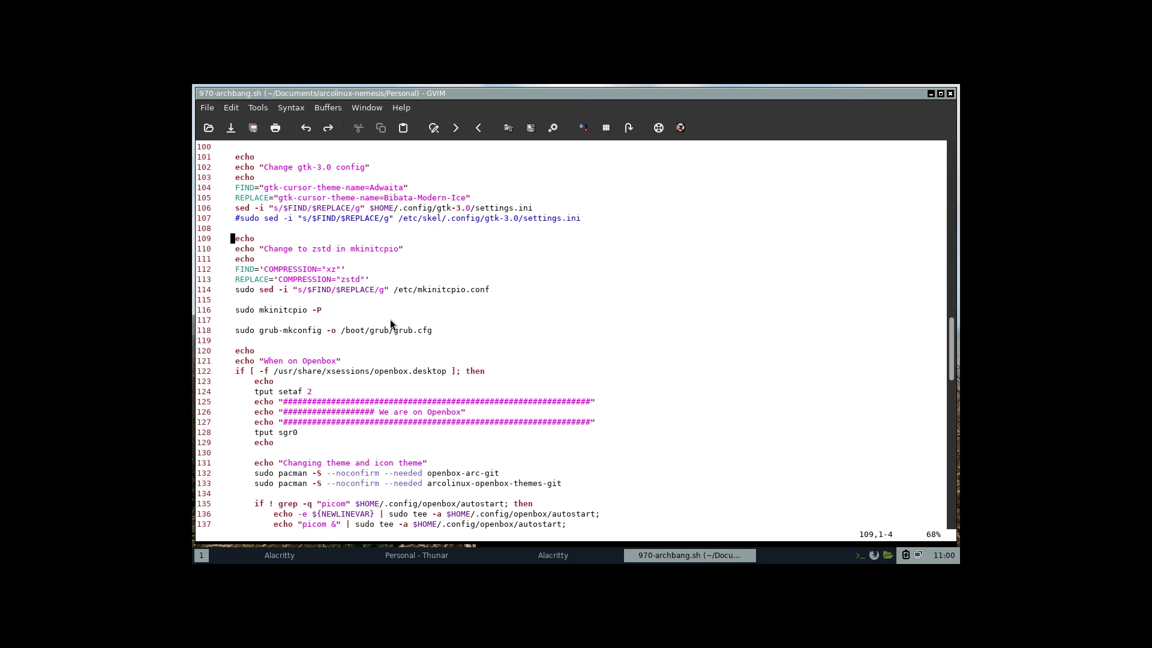
Read through the Openbox and ChadWM default sections of 970-archbang.sh, then close GVim.
{"action": "scroll", "coordinate": [390, 320], "scroll_direction": "down", "scroll_amount": 3}
{"action": "scroll", "coordinate": [390, 319], "scroll_direction": "down", "scroll_amount": 2}
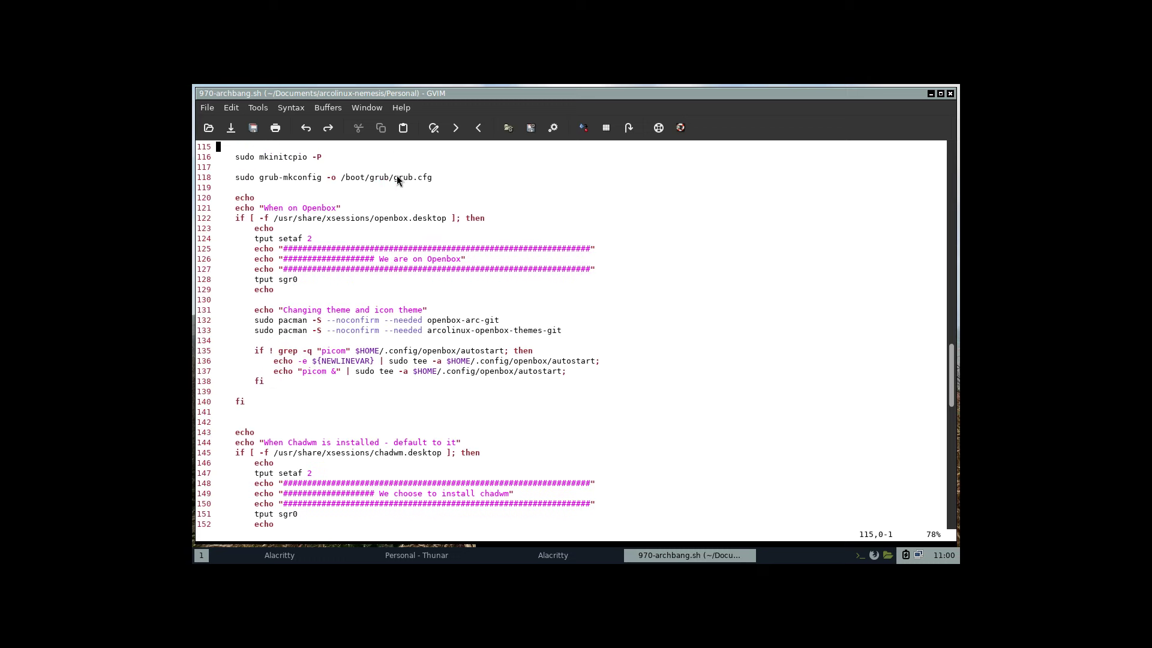
{"action": "scroll", "coordinate": [449, 359], "scroll_direction": "down", "scroll_amount": 2}
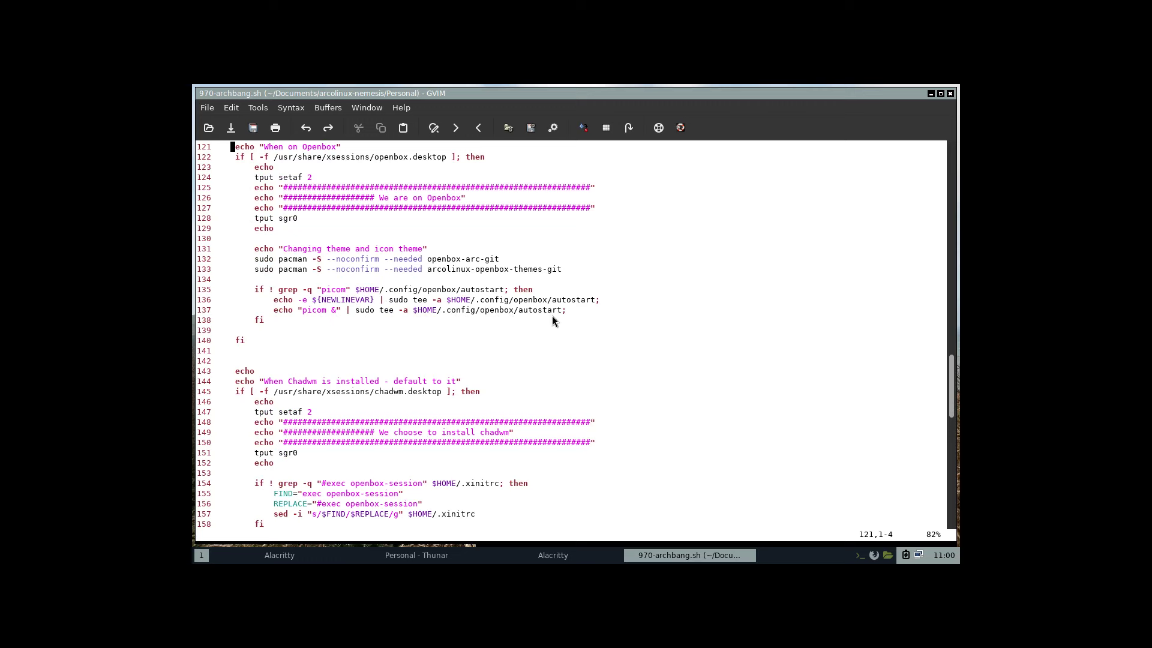
{"action": "scroll", "coordinate": [528, 322], "scroll_direction": "down", "scroll_amount": 2}
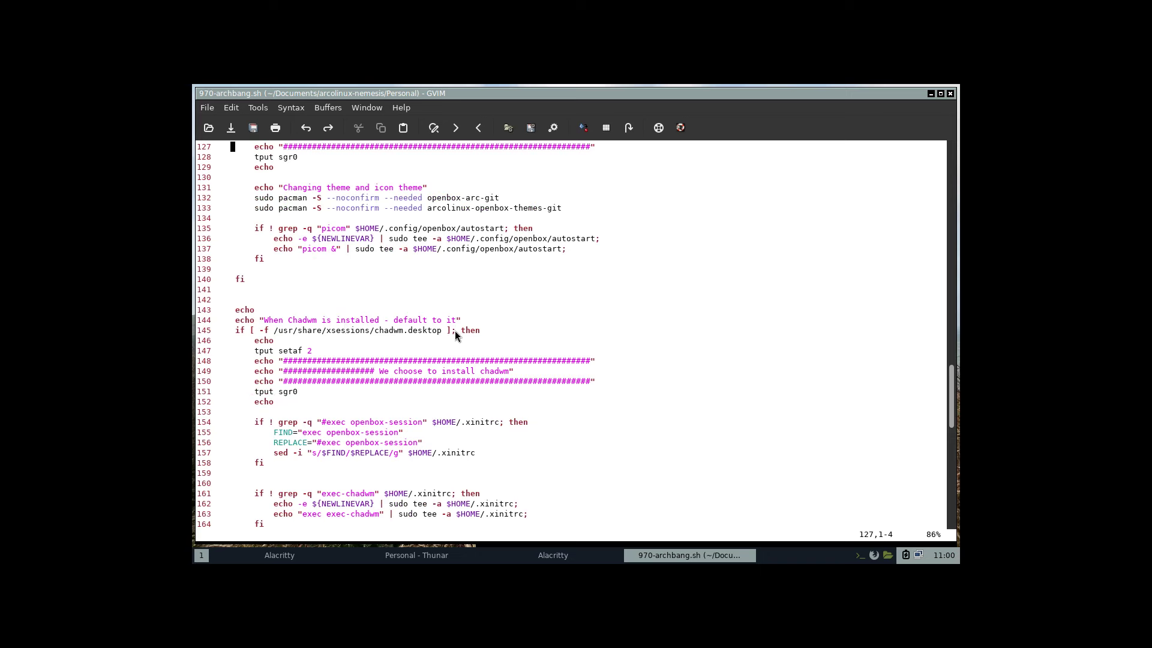
{"action": "scroll", "coordinate": [455, 330], "scroll_direction": "down", "scroll_amount": 3}
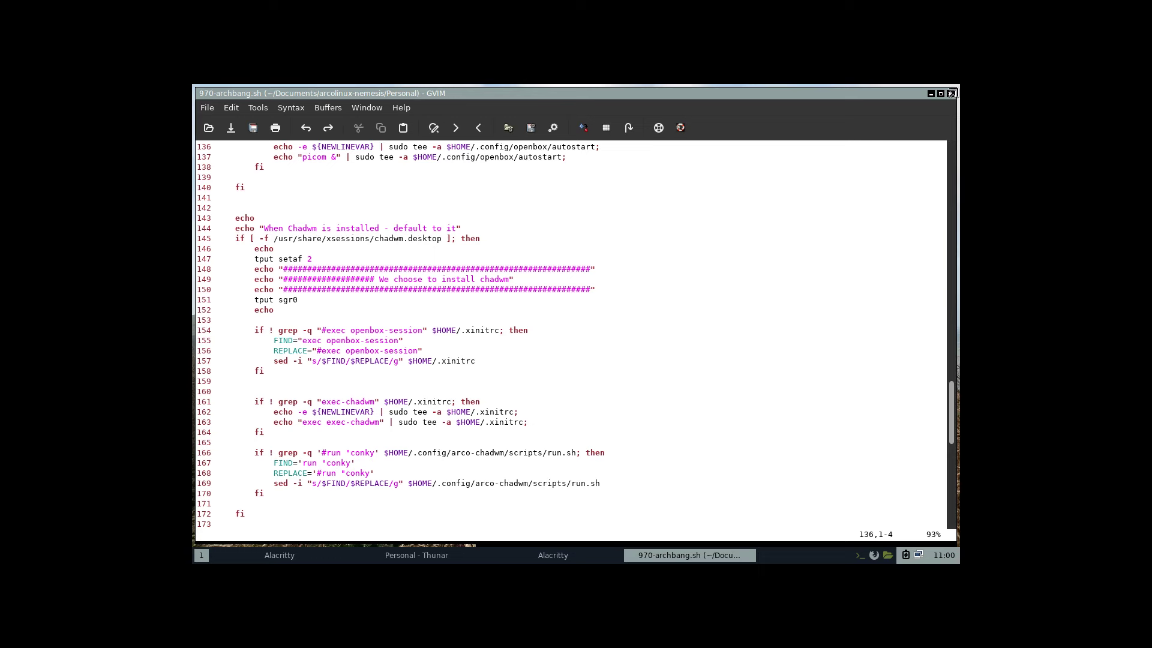
{"action": "left_click", "coordinate": [950, 94]}
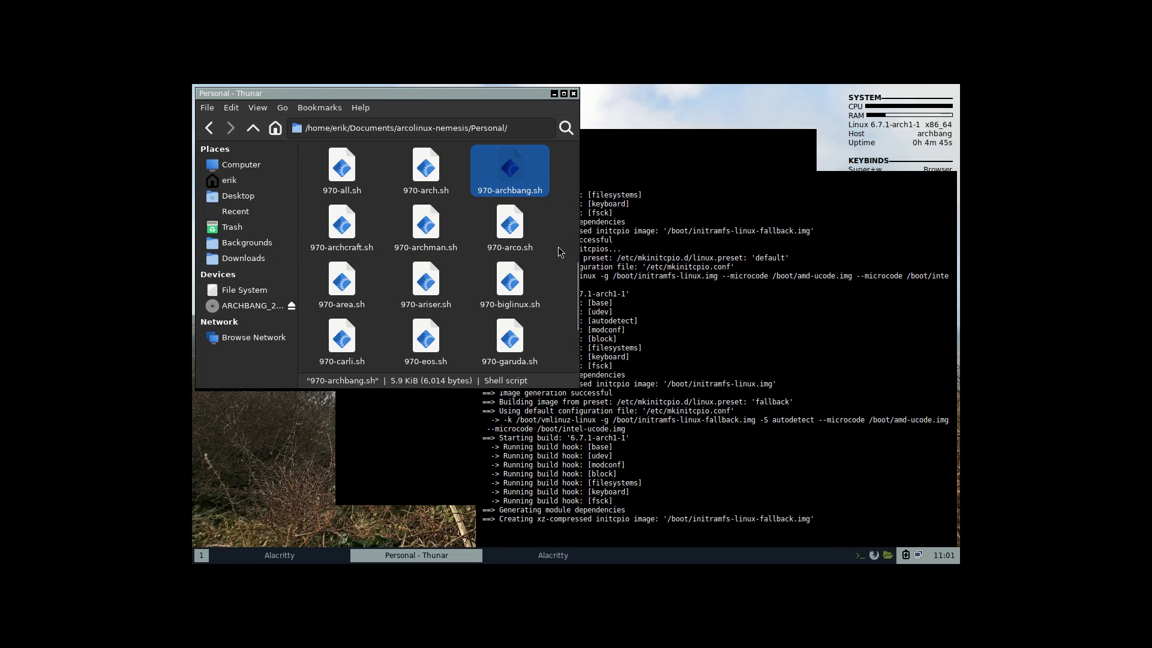
Follow the install in Alacritty, then move Thunar up to arcolinux-nemesis and mark it in the path.
{"action": "scroll", "coordinate": [558, 252], "scroll_direction": "down", "scroll_amount": 3}
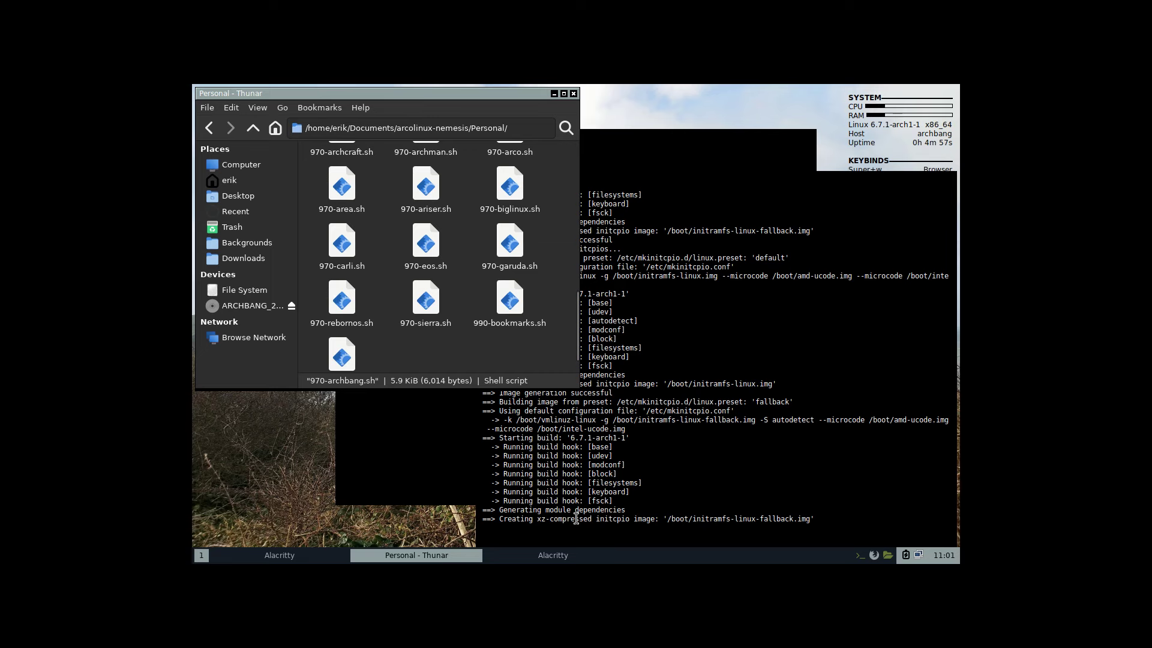
{"action": "left_click_drag", "start_coordinate": [537, 519], "coordinate": [563, 528]}
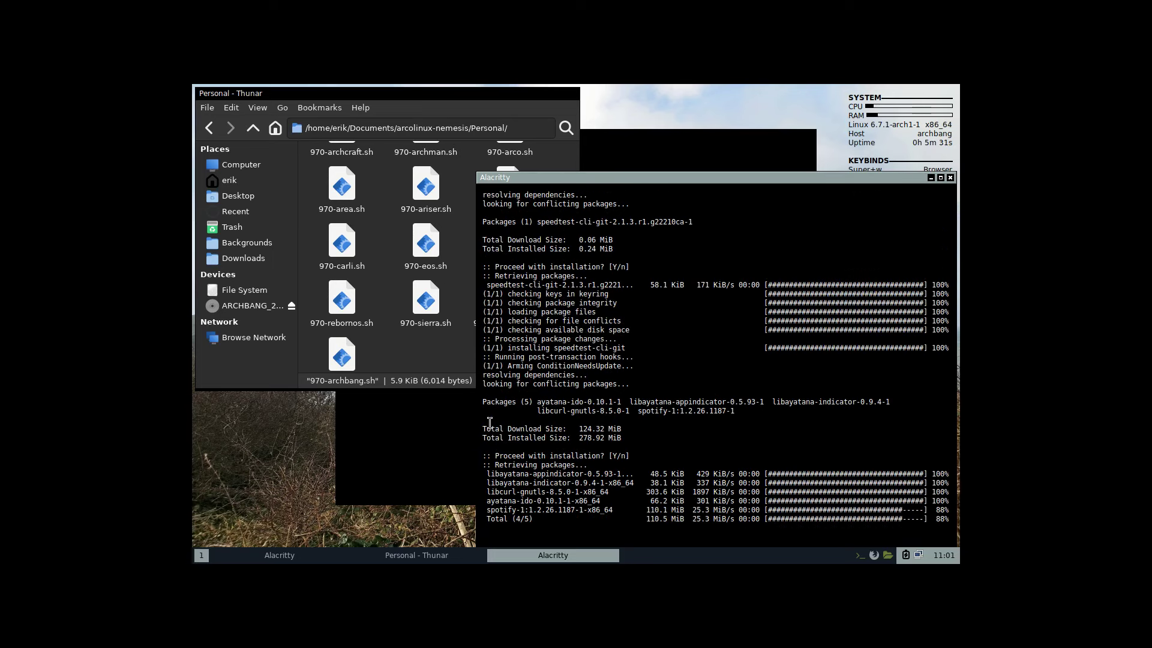
{"action": "left_click", "coordinate": [385, 144]}
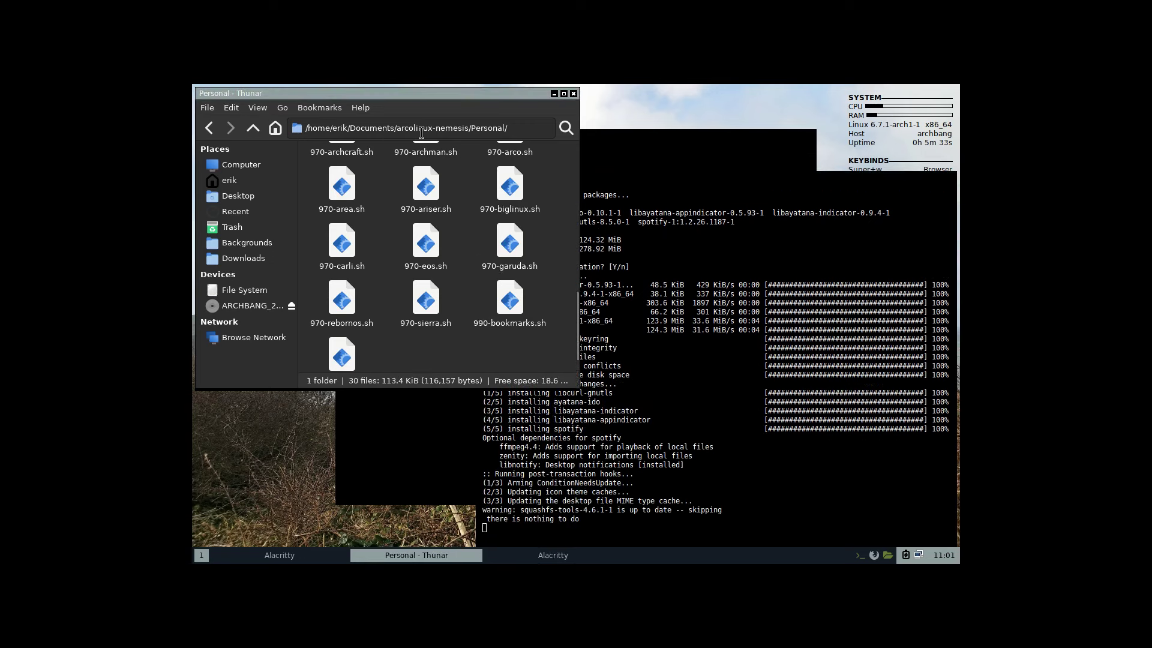
{"action": "left_click", "coordinate": [252, 127]}
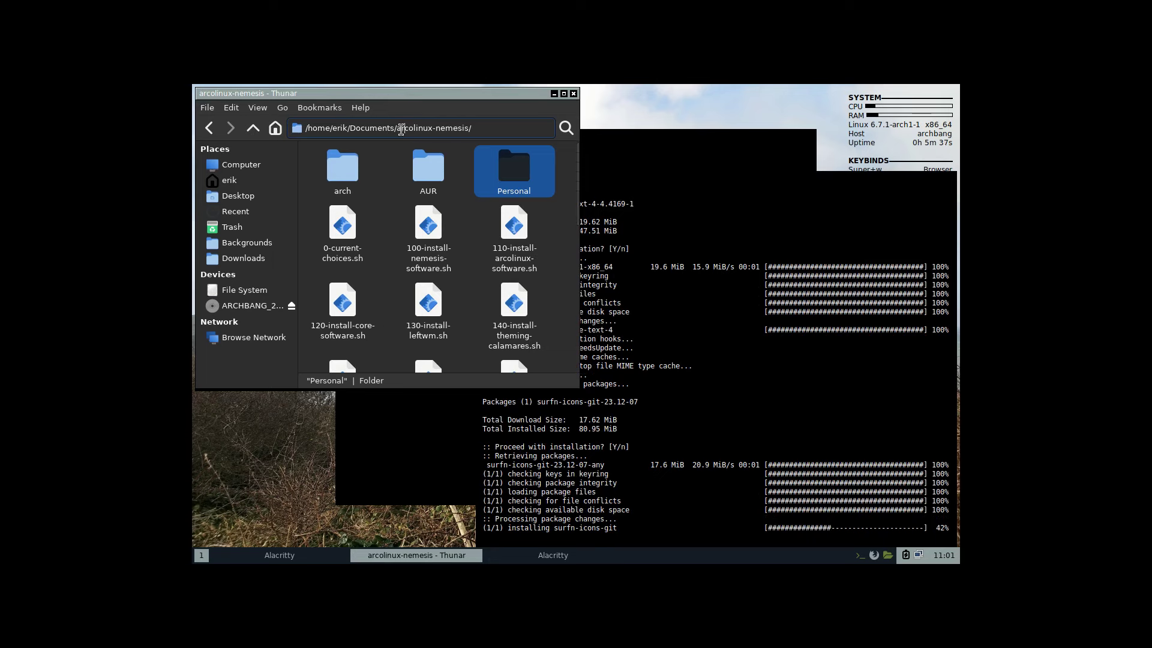
{"action": "left_click_drag", "start_coordinate": [396, 129], "coordinate": [485, 128]}
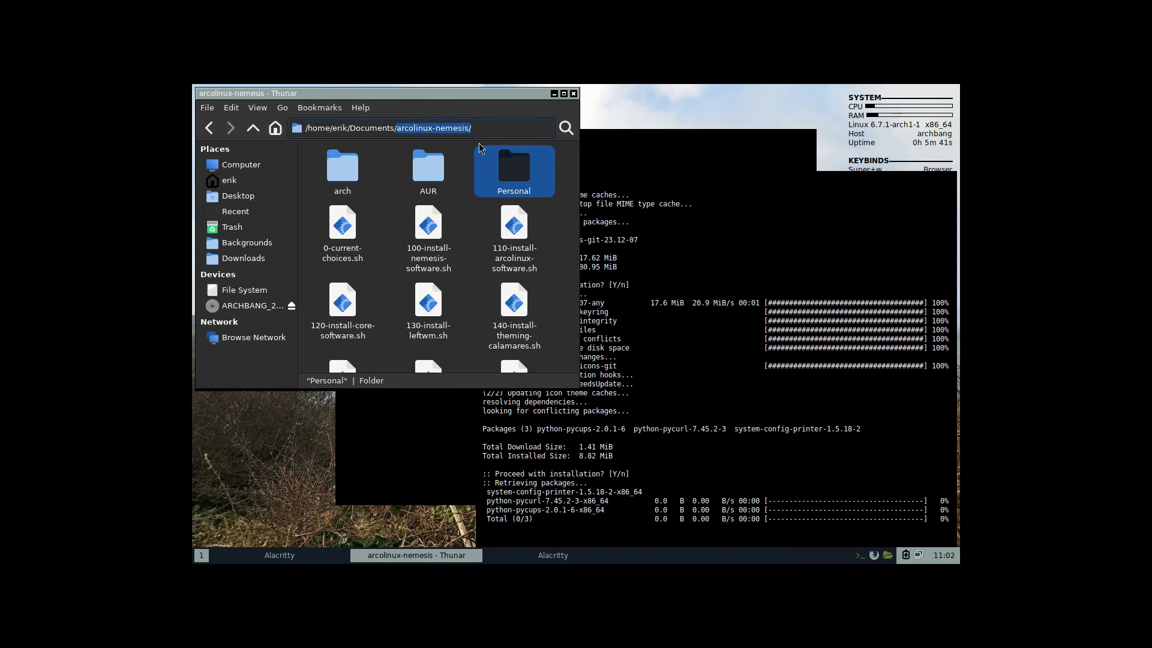
Open 0-current-choices.sh in GVim and highlight every occurrence of 'sh' with #.
{"action": "double_click", "coordinate": [341, 220]}
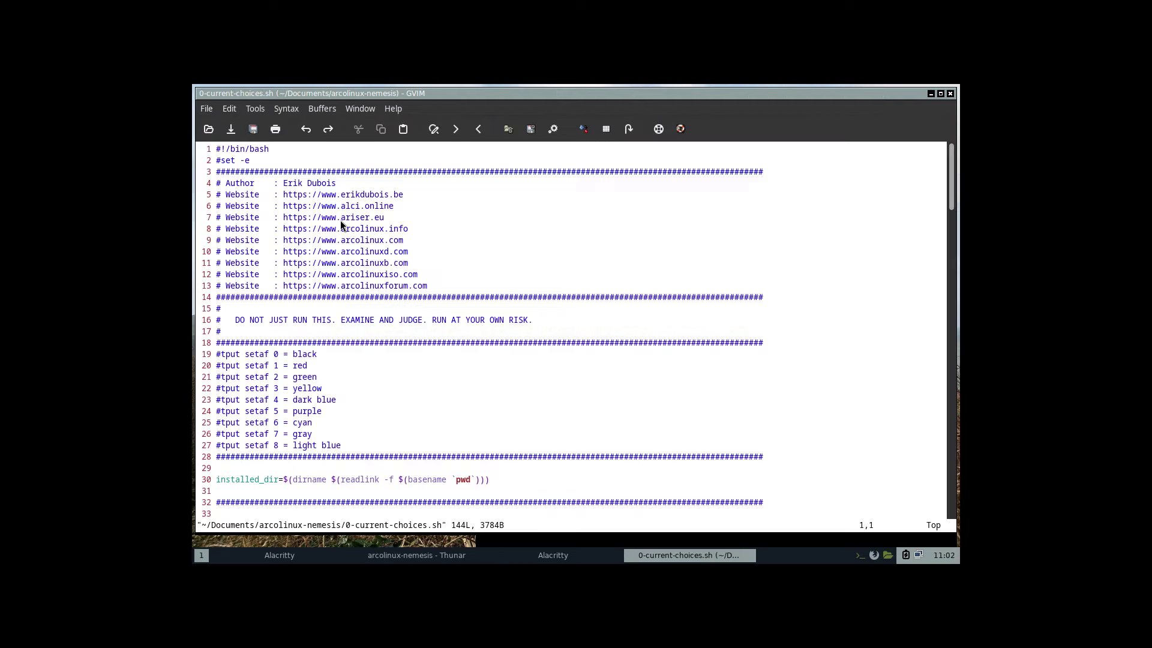
{"action": "scroll", "coordinate": [341, 221], "scroll_direction": "down", "scroll_amount": 5}
{"action": "scroll", "coordinate": [340, 220], "scroll_direction": "down", "scroll_amount": 10}
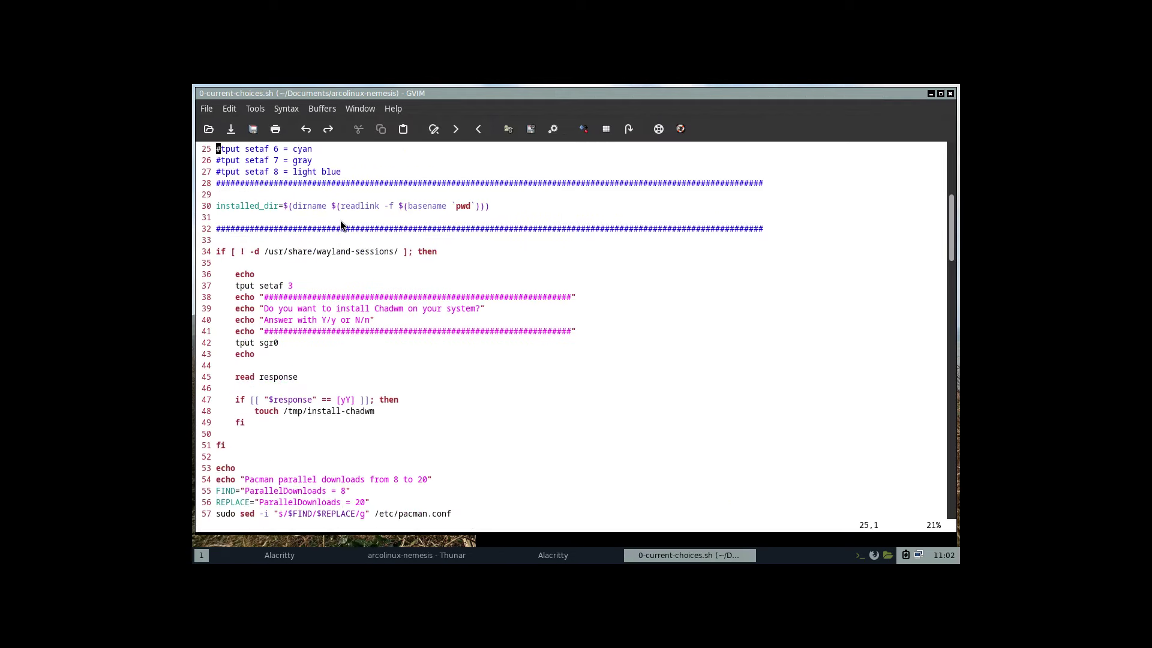
{"action": "scroll", "coordinate": [340, 225], "scroll_direction": "down", "scroll_amount": 7}
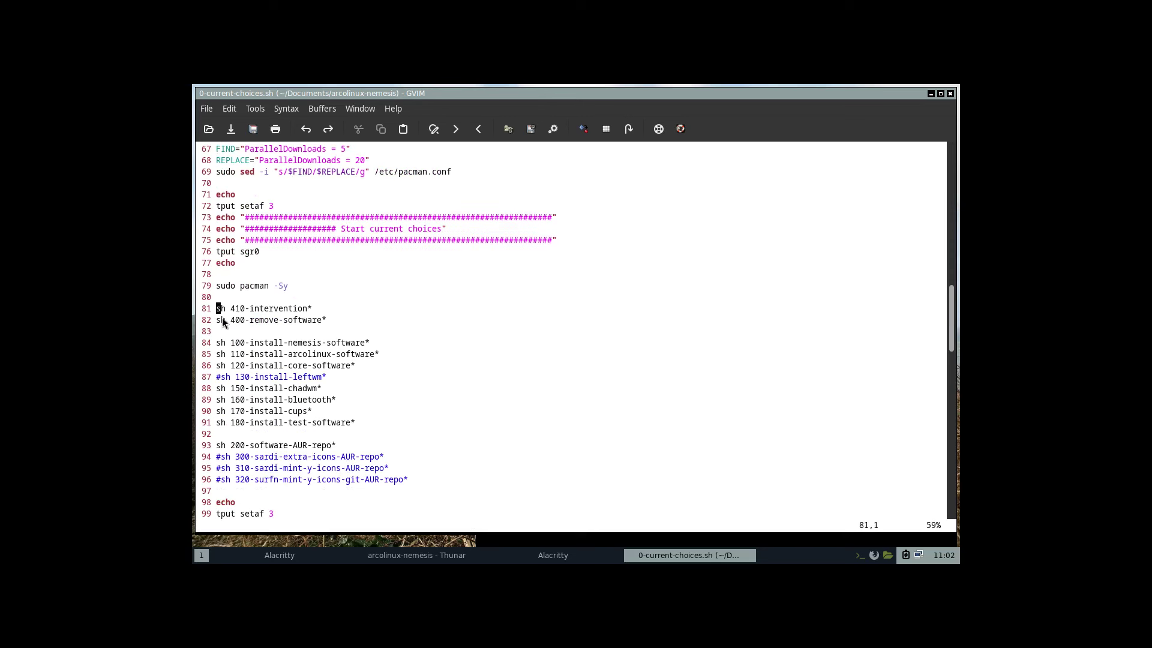
{"action": "key", "text": "numbersign"}
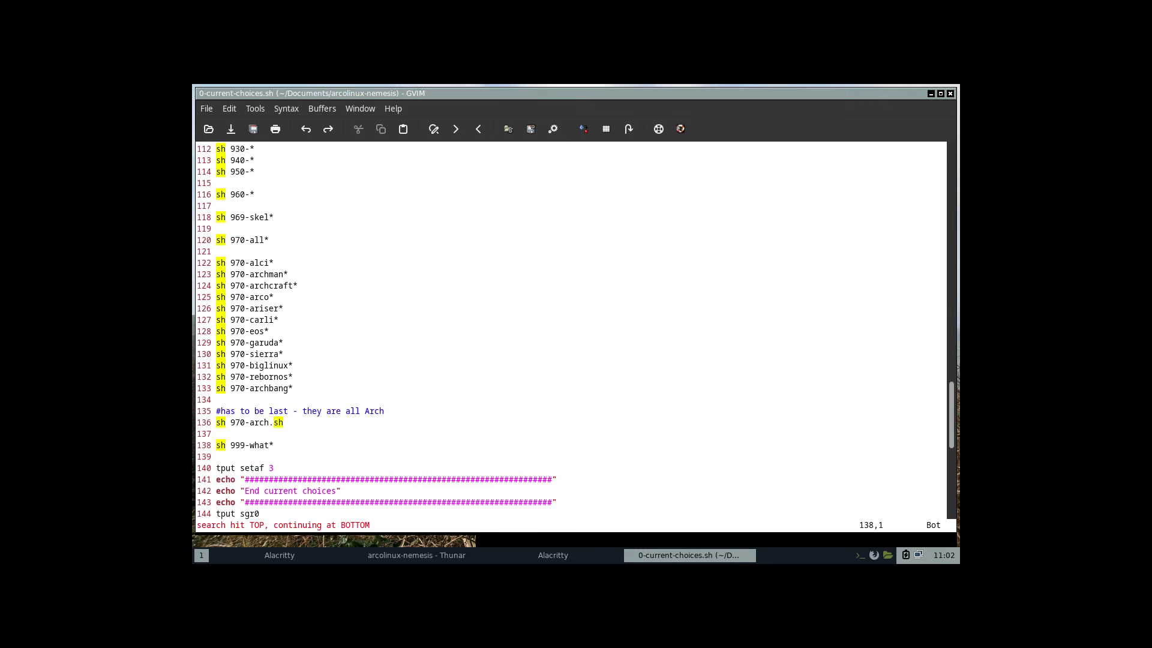
{"action": "scroll", "coordinate": [329, 265], "scroll_direction": "up", "scroll_amount": 3}
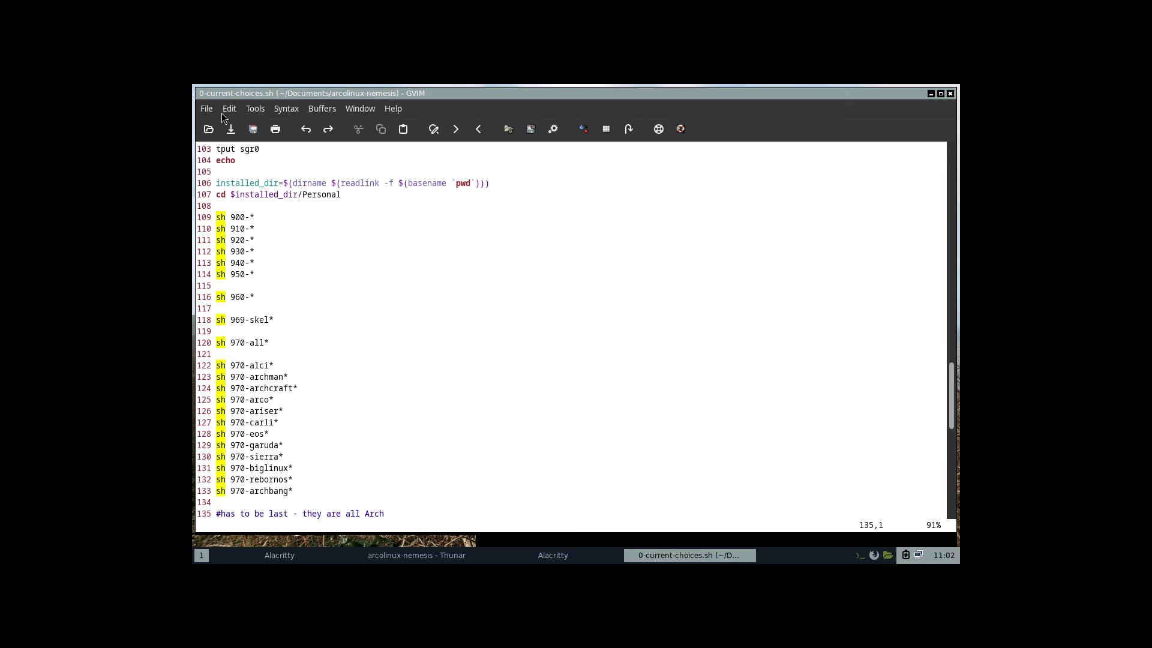
Exit GVim via File > Exit and open 0-current-choices.sh with Sublime Text from Thunar.
{"action": "left_click", "coordinate": [207, 108]}
{"action": "left_click", "coordinate": [268, 304]}
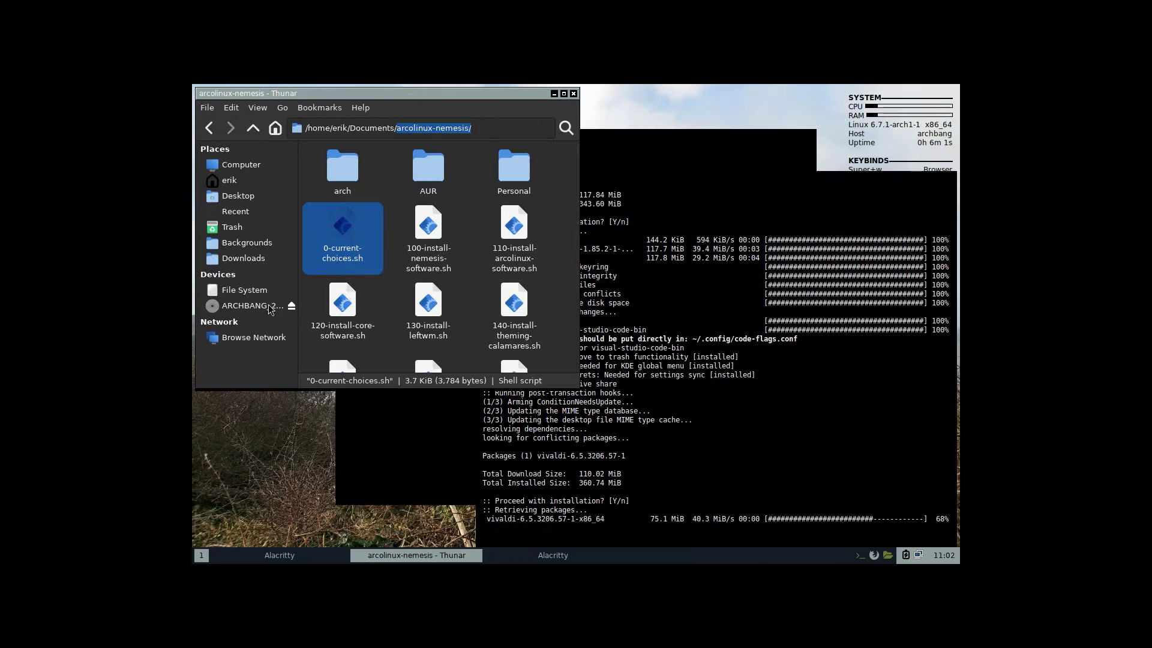
{"action": "right_click", "coordinate": [340, 238]}
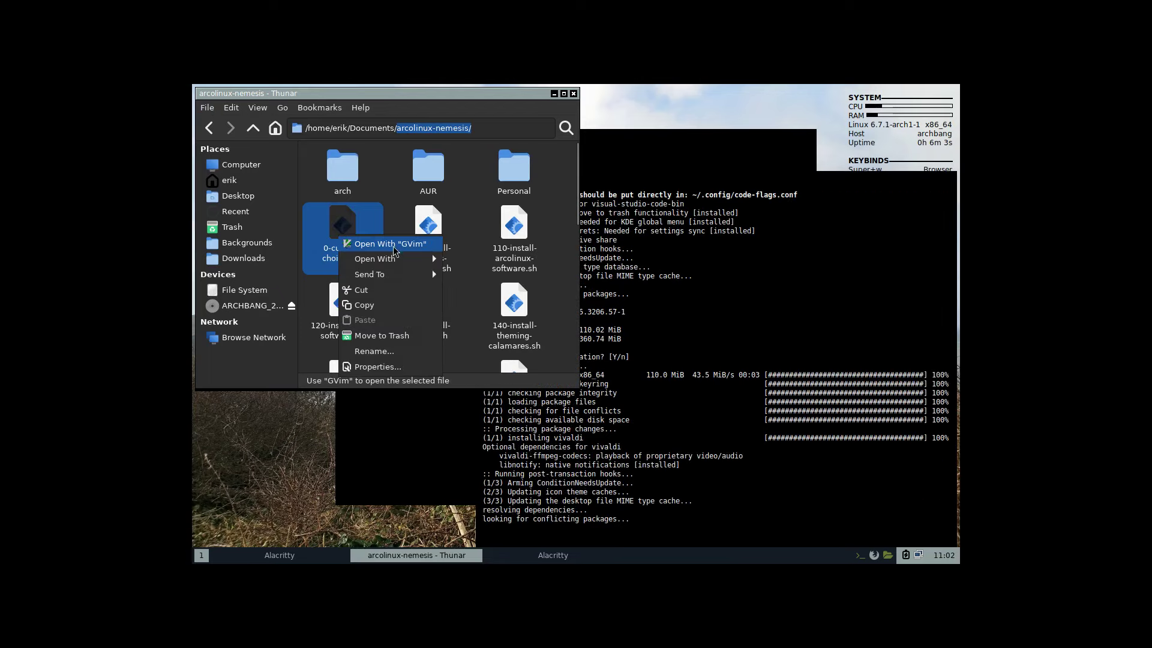
{"action": "mouse_move", "coordinate": [396, 258]}
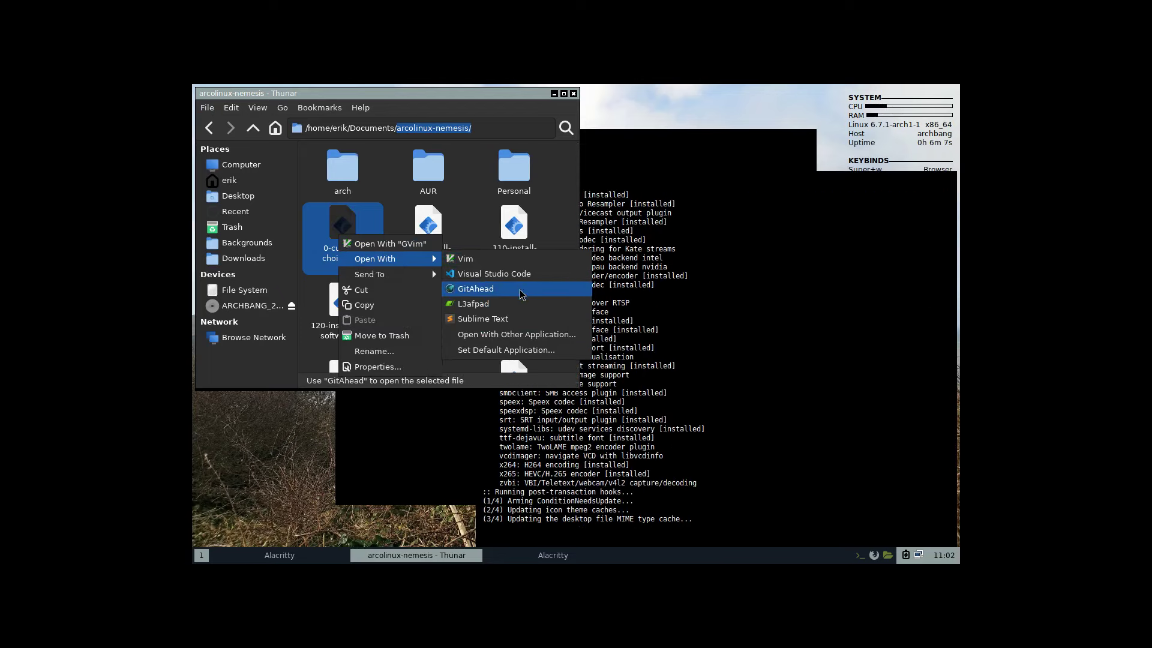
{"action": "left_click", "coordinate": [518, 319]}
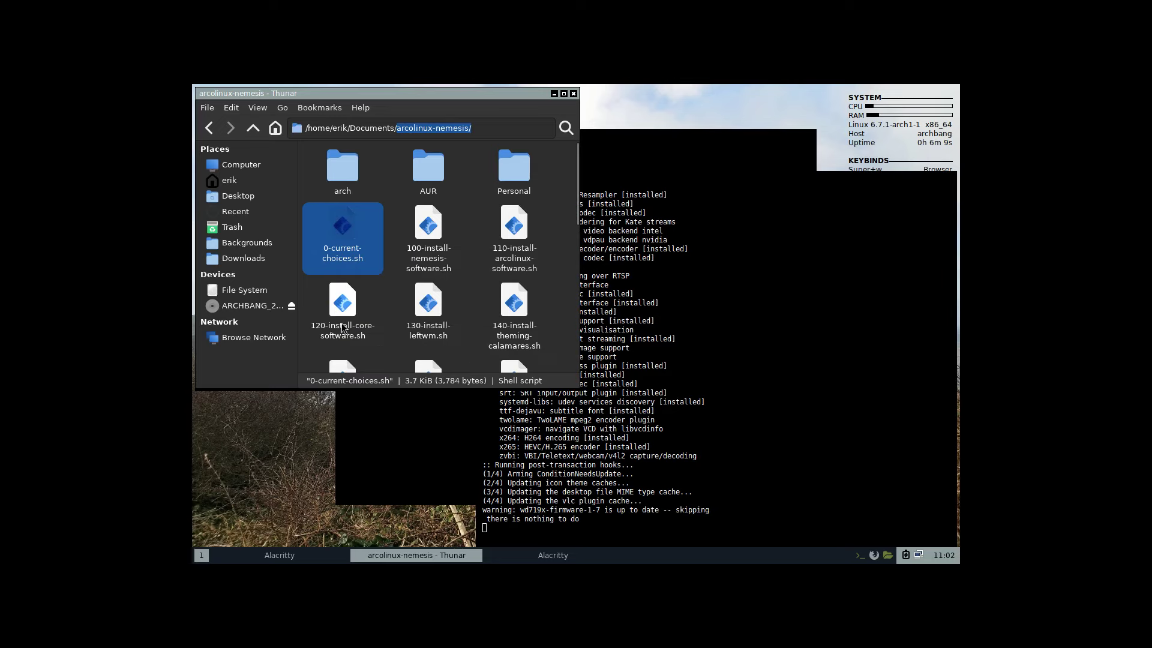
{"action": "scroll", "coordinate": [352, 318], "scroll_direction": "down", "scroll_amount": 15}
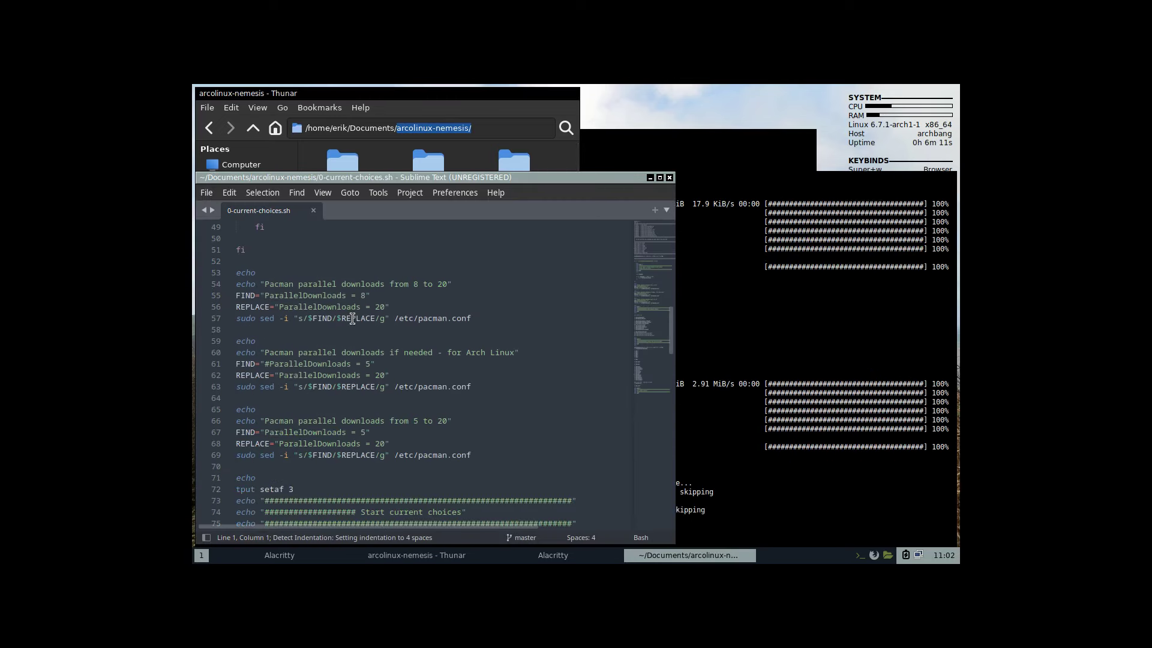
{"action": "scroll", "coordinate": [352, 318], "scroll_direction": "down", "scroll_amount": 12}
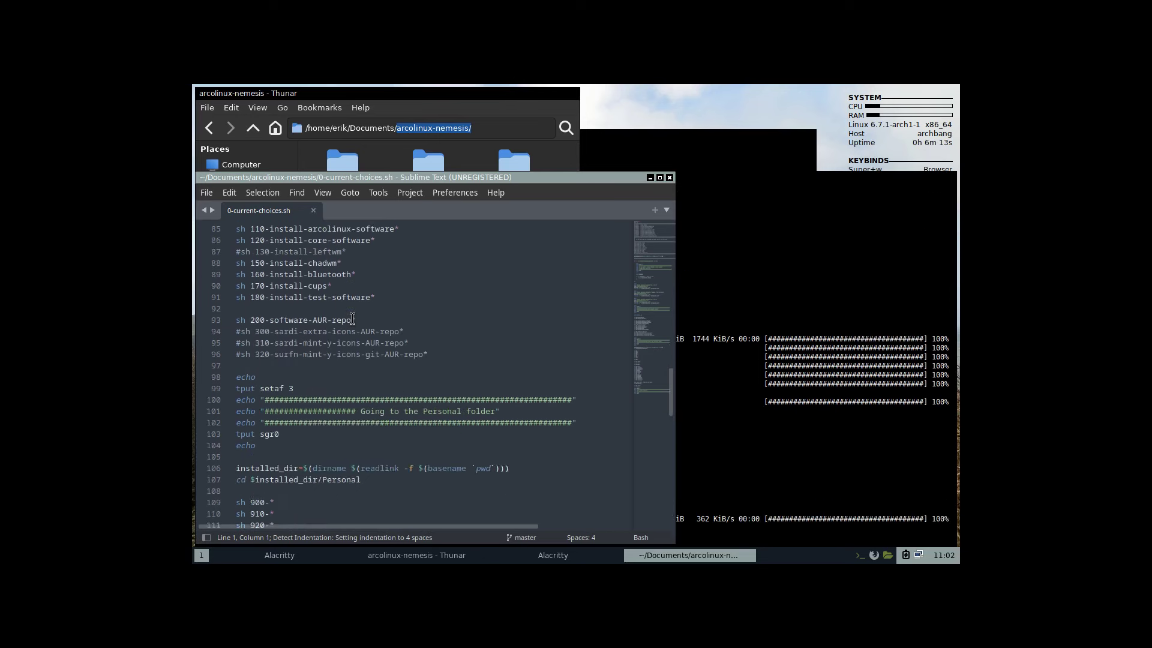
{"action": "scroll", "coordinate": [352, 318], "scroll_direction": "up", "scroll_amount": 3}
{"action": "left_click", "coordinate": [241, 284]}
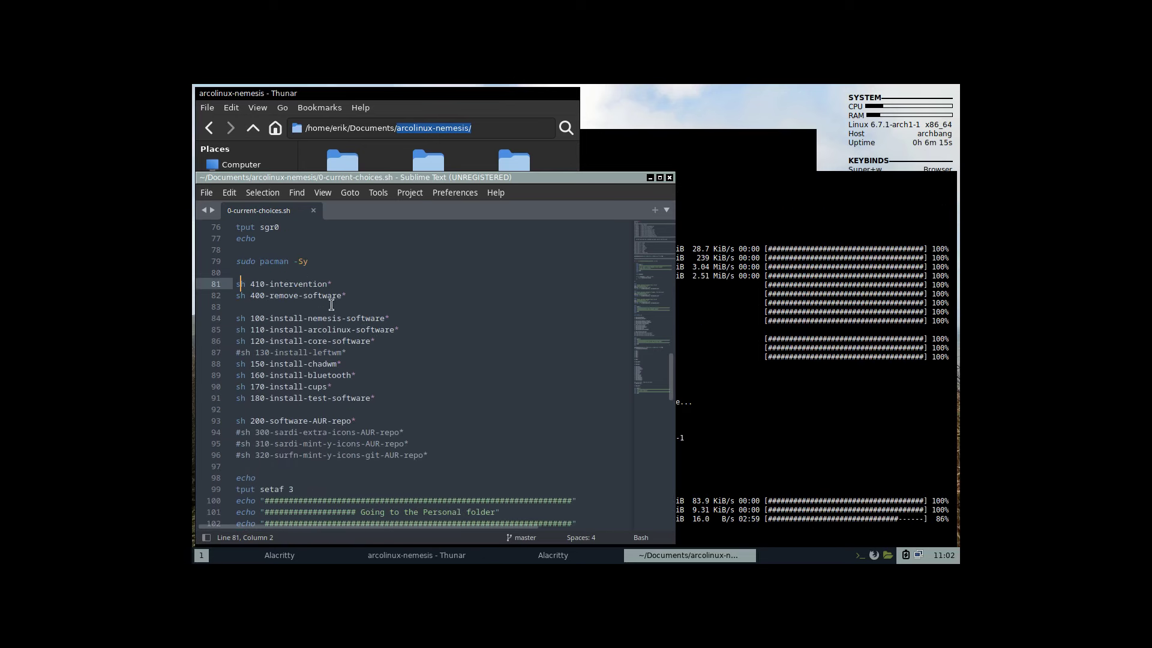
{"action": "key", "text": "Left"}
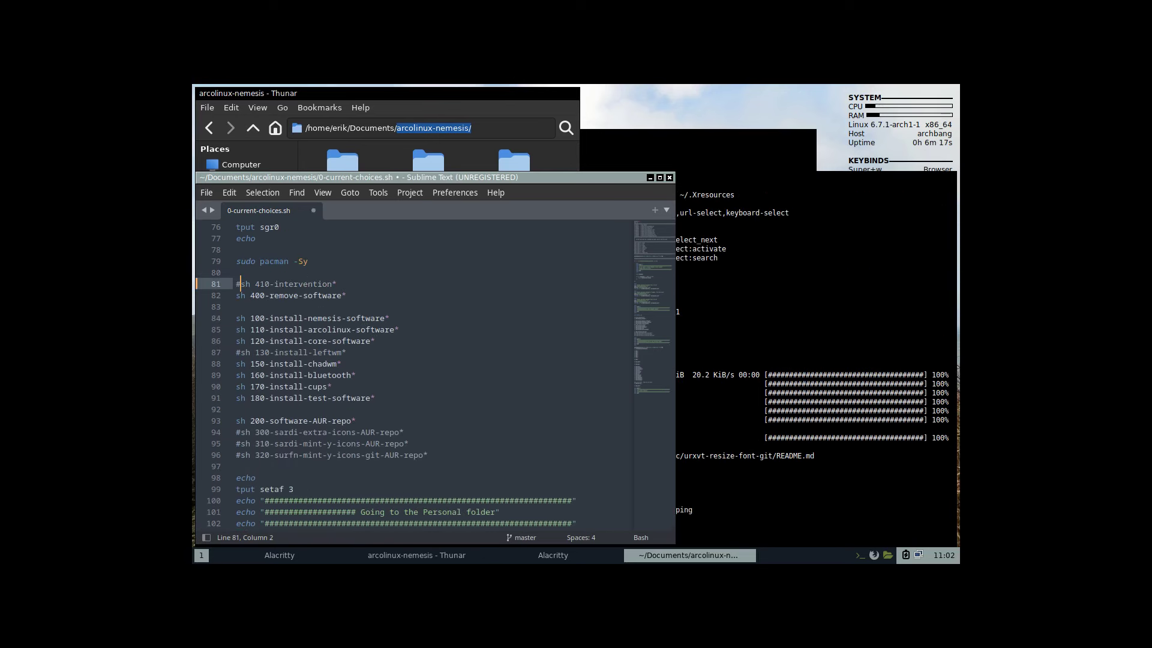
{"action": "key", "text": "Down"}
{"action": "key", "text": "Left"}
{"action": "type", "text": "#"}
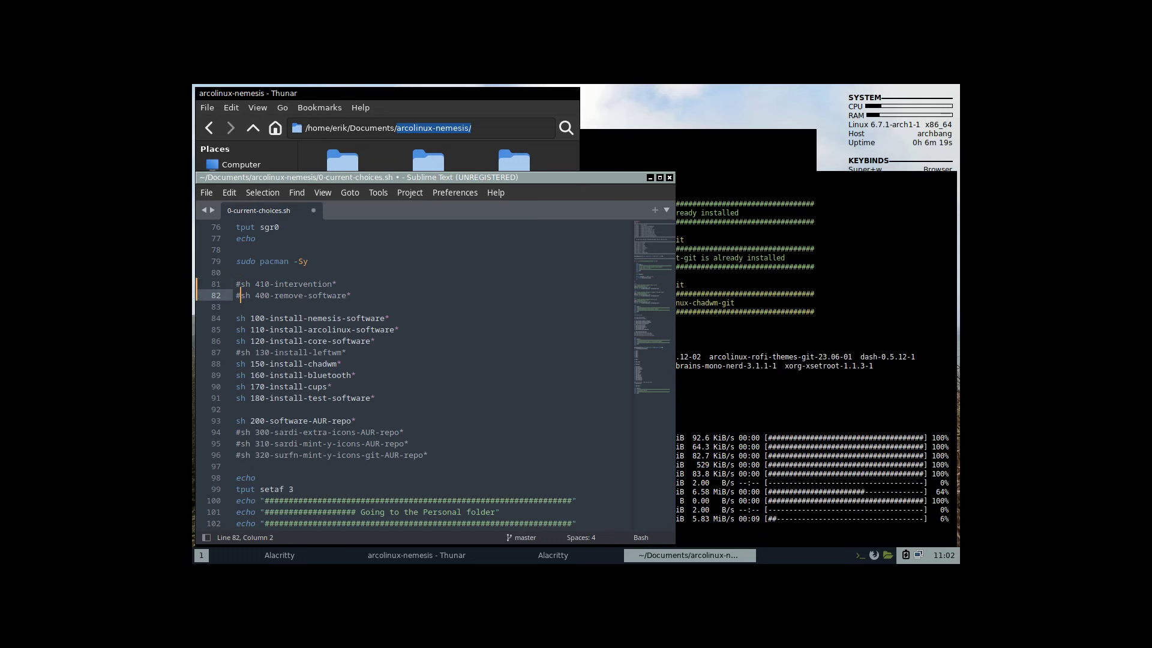
{"action": "key", "text": "ctrl+z"}
{"action": "key", "text": "ctrl+z"}
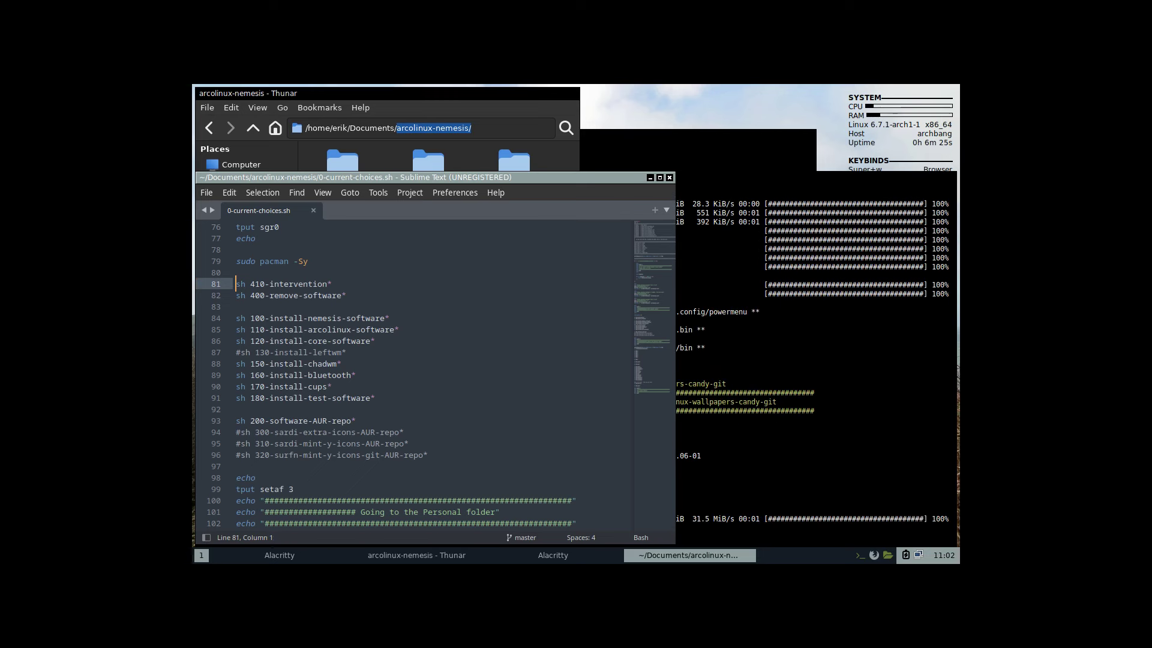
{"action": "key", "text": "Down"}
{"action": "key", "text": "Down"}
{"action": "key", "text": "Down"}
{"action": "key", "text": "Down"}
{"action": "key", "text": "Down"}
{"action": "key", "text": "Down"}
{"action": "key", "text": "Down"}
{"action": "key", "text": "Down"}
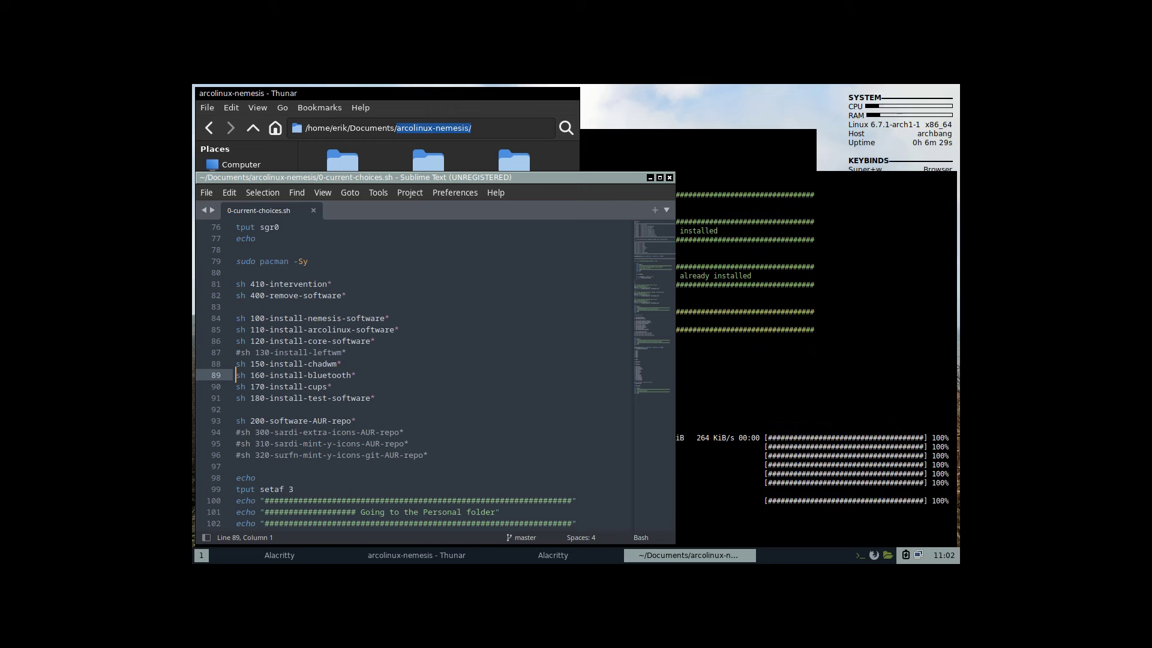
{"action": "key", "text": "Down"}
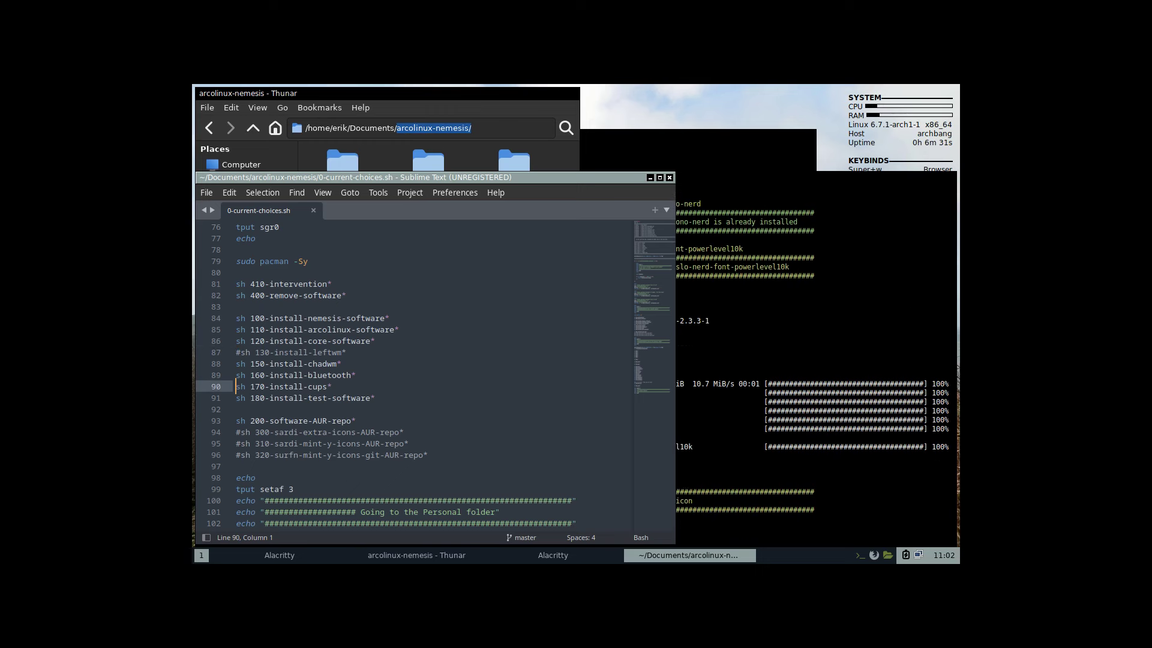
{"action": "key", "text": "Down"}
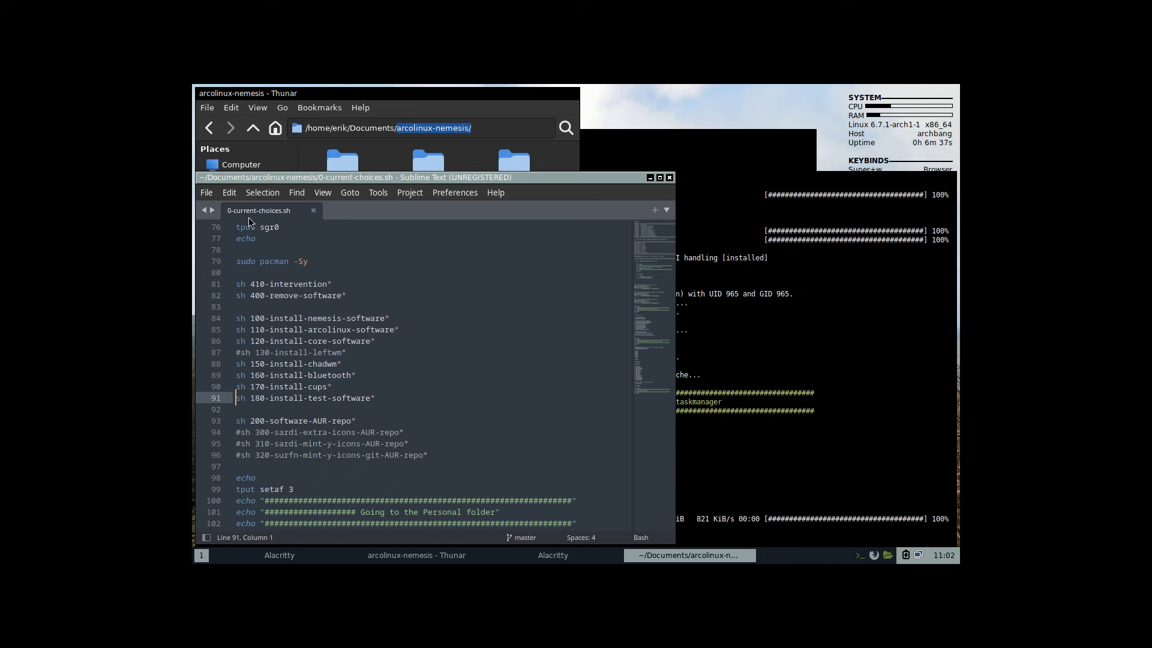
{"action": "scroll", "coordinate": [279, 291], "scroll_direction": "down", "scroll_amount": 3}
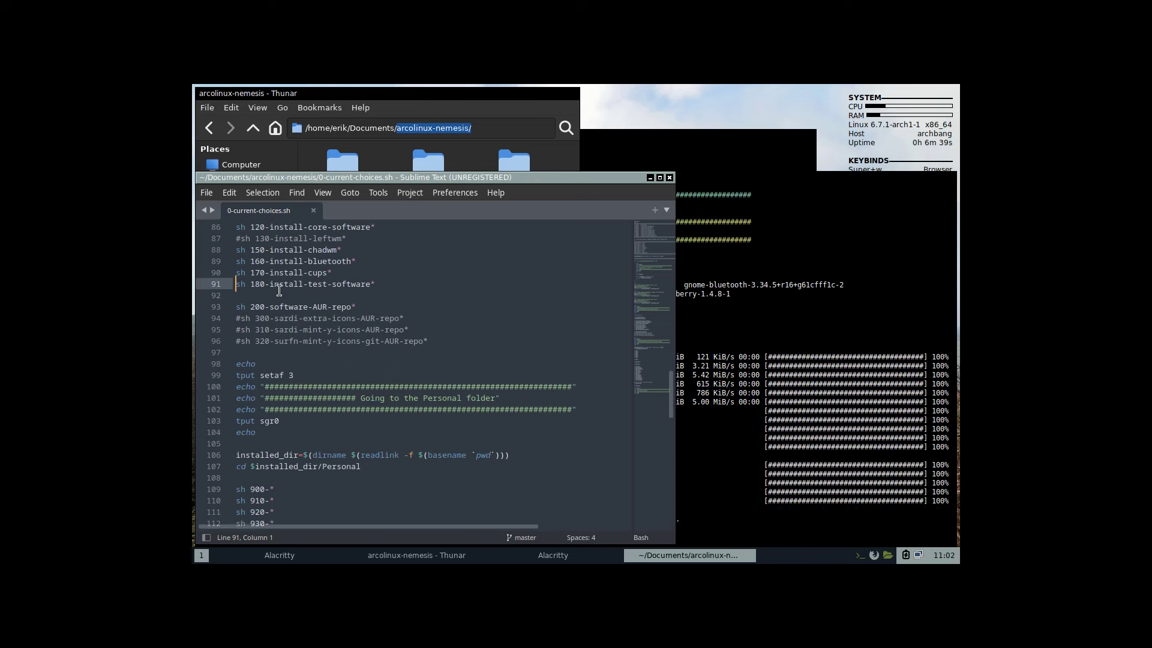
{"action": "scroll", "coordinate": [279, 291], "scroll_direction": "down", "scroll_amount": 6}
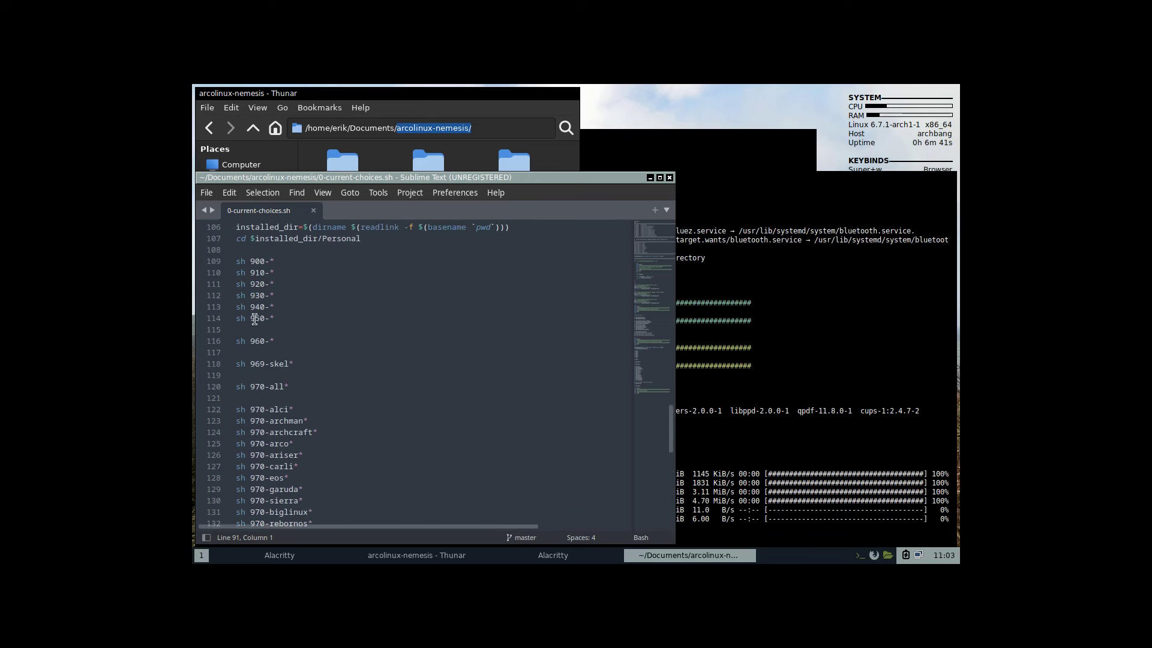
{"action": "scroll", "coordinate": [255, 319], "scroll_direction": "down", "scroll_amount": 5}
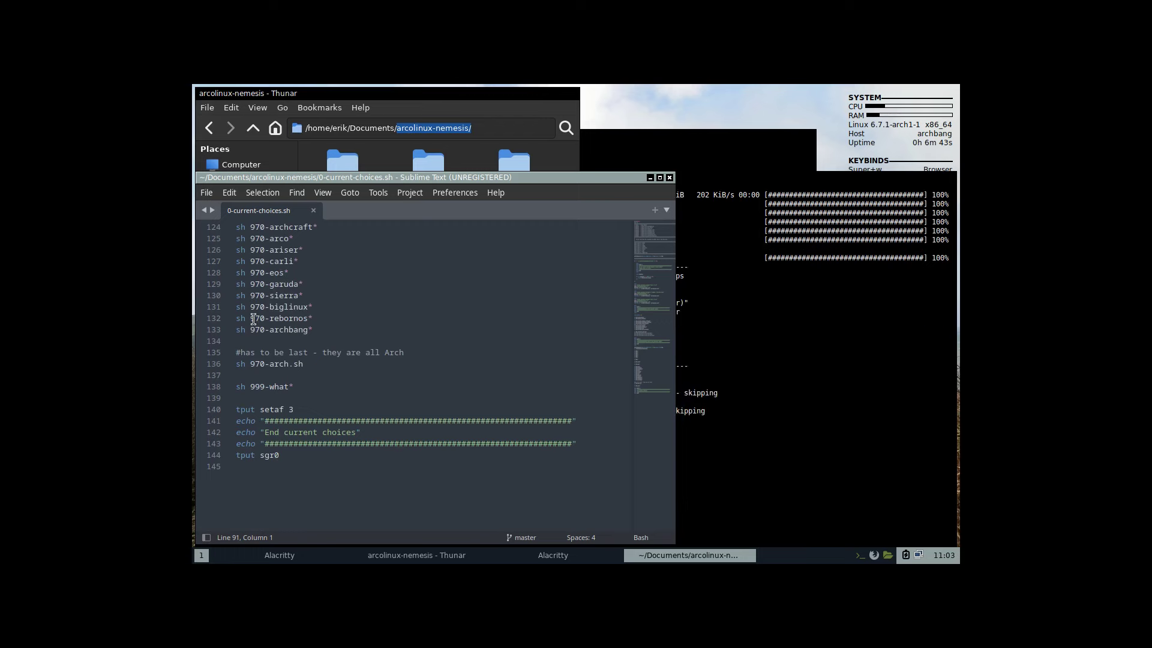
Close Sublime Text and Thunar, and bring the idle Alacritty terminal forward.
{"action": "left_click", "coordinate": [669, 178]}
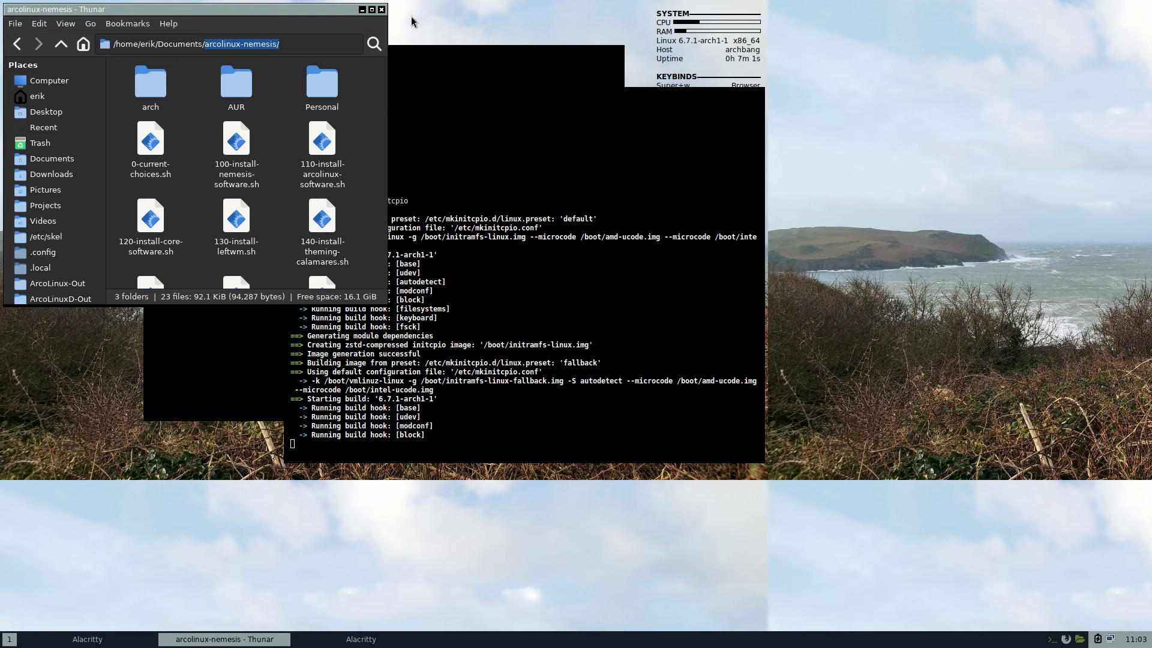
{"action": "left_click", "coordinate": [381, 9]}
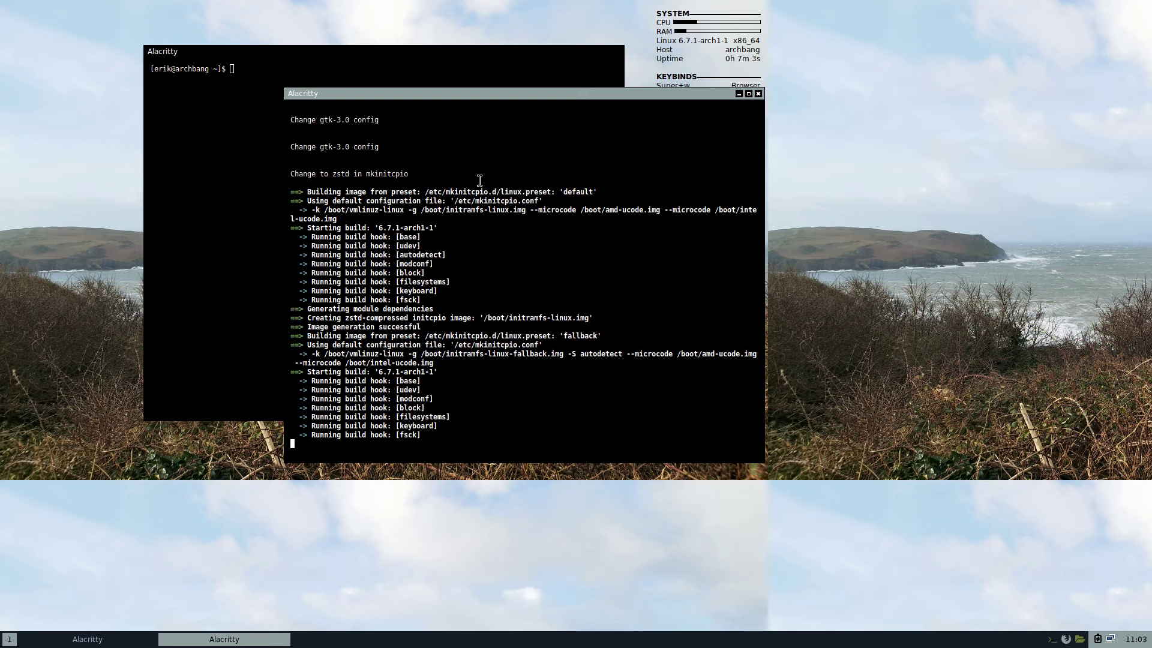
{"action": "left_click", "coordinate": [489, 78]}
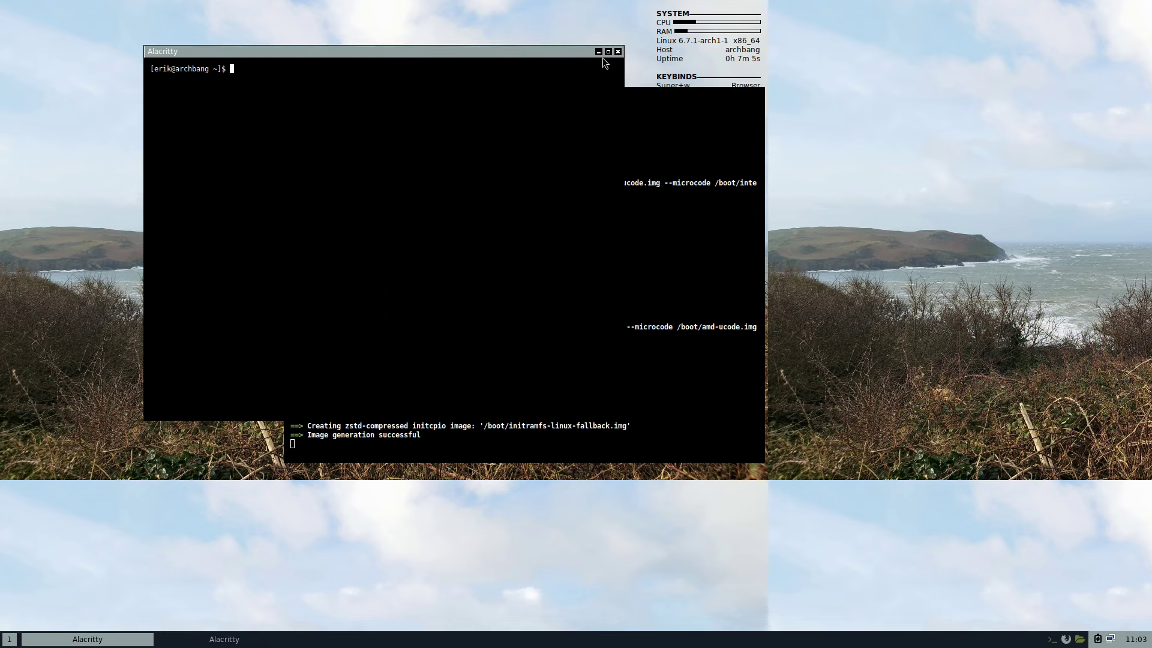
Close the idle empty terminal and move the installation terminal slightly up and right.
{"action": "left_click", "coordinate": [617, 51]}
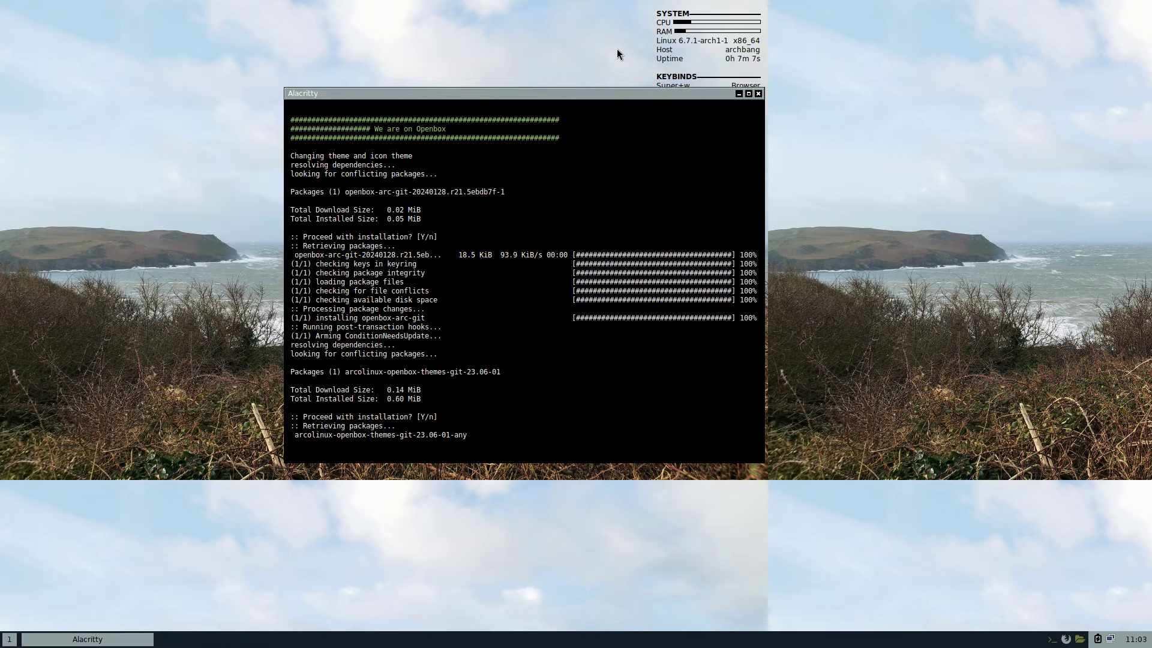
{"action": "left_click_drag", "start_coordinate": [617, 95], "coordinate": [664, 83]}
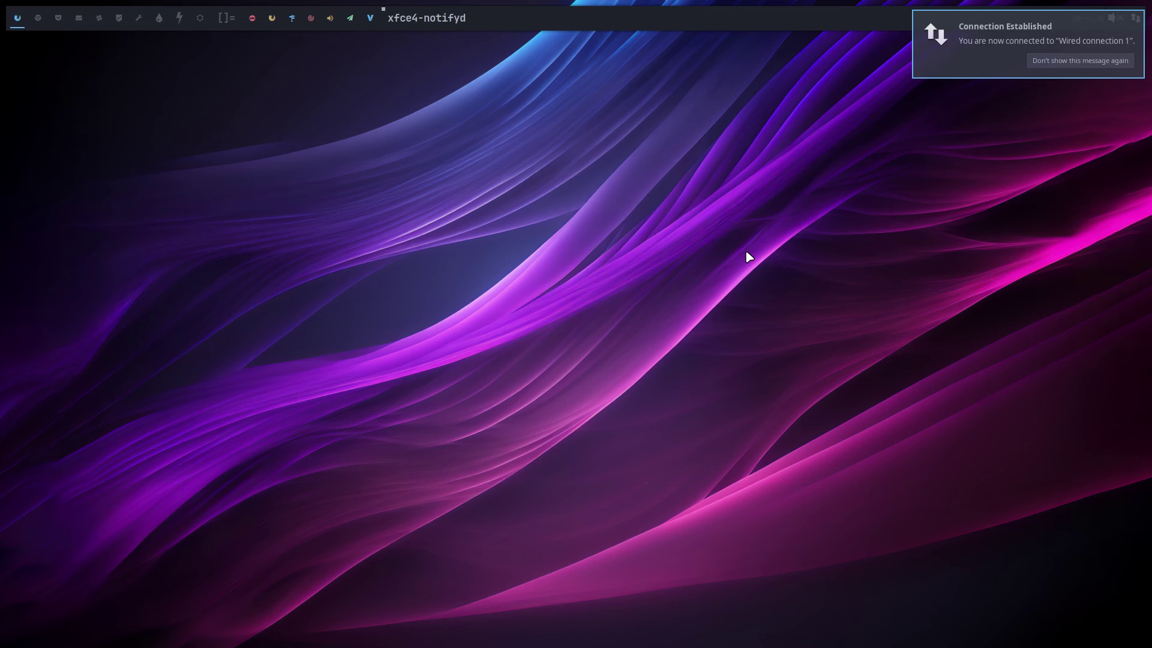
Dismiss the Connection Established notification, then test opening and closing a terminal and the file manager.
{"action": "left_click", "coordinate": [1095, 57]}
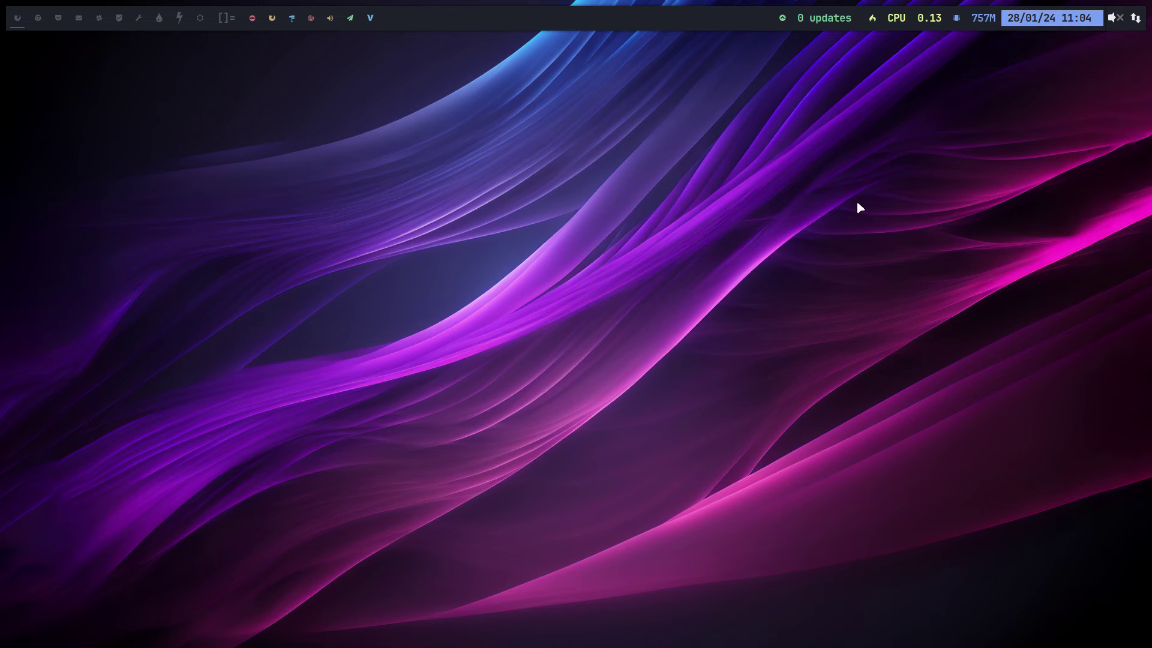
{"action": "key", "text": "super+Return"}
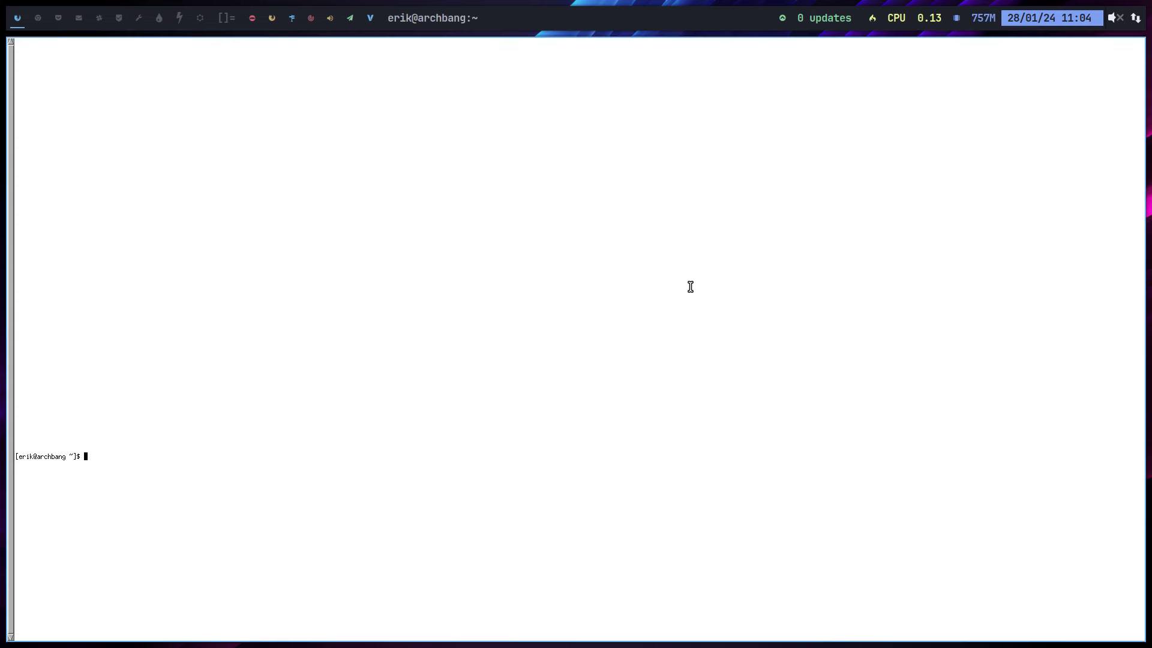
{"action": "key", "text": "ctrl+d"}
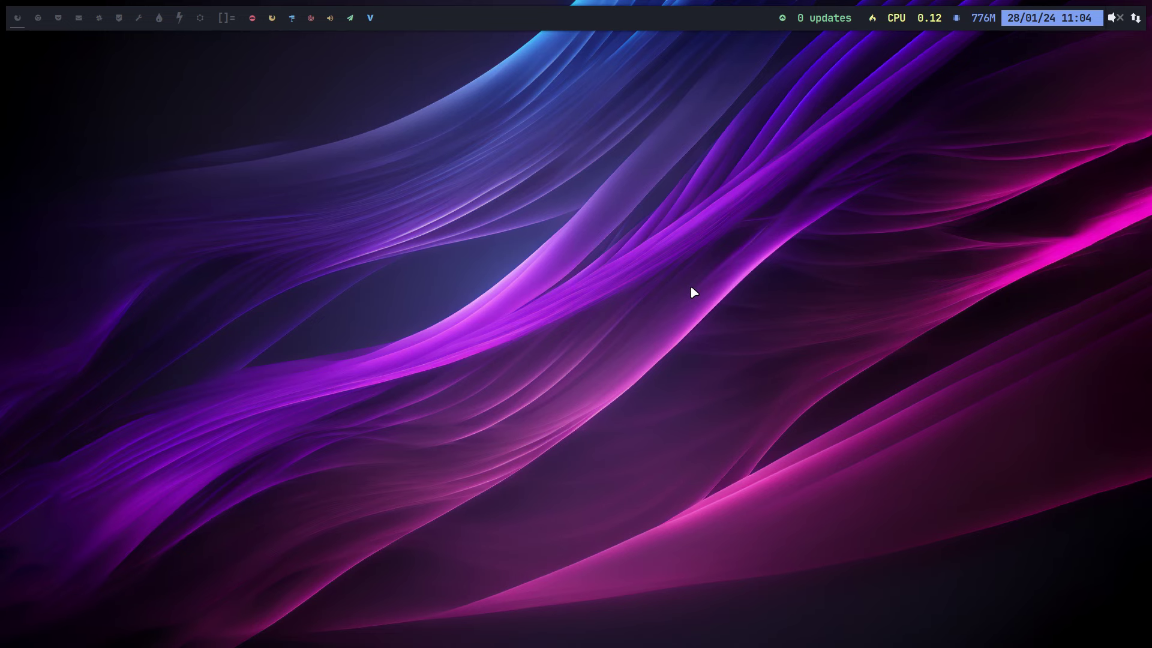
{"action": "key", "text": "super+Return"}
{"action": "key", "text": "super+shift+Return"}
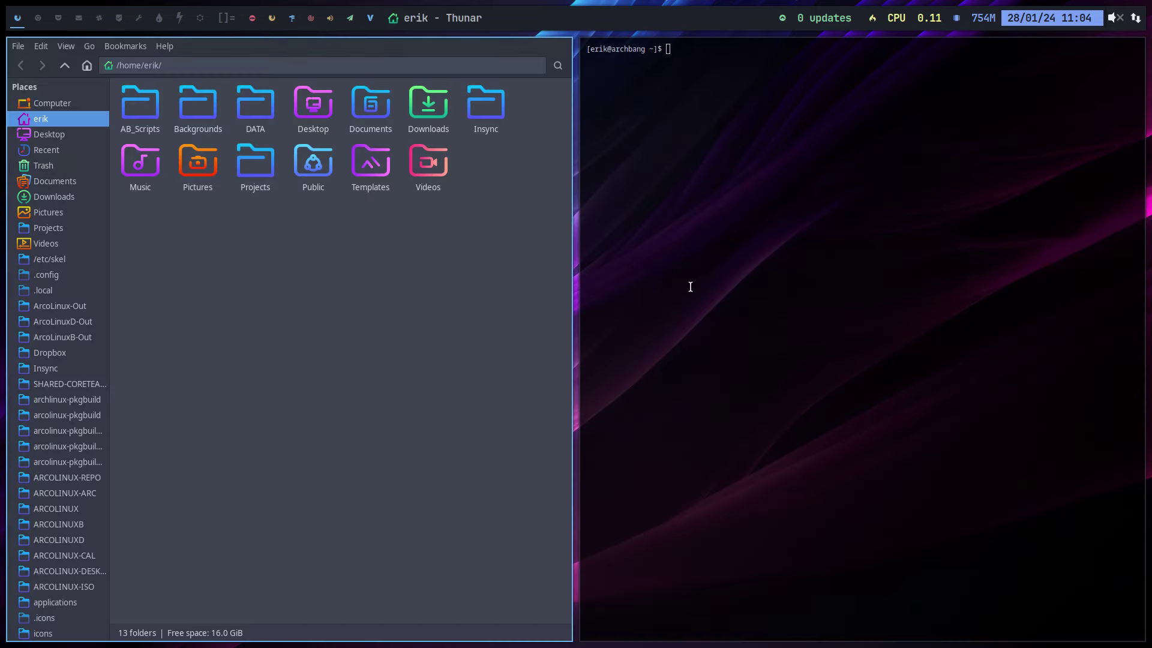
{"action": "key", "text": "super+q"}
{"action": "key", "text": "super+q"}
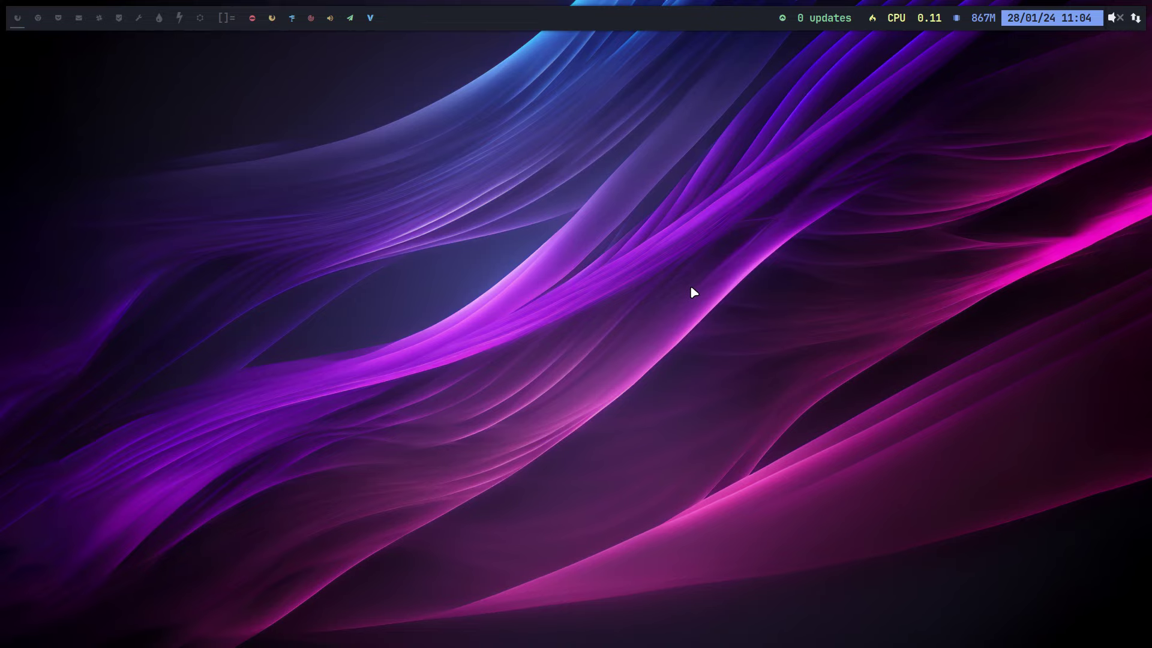
Test the full-screen application launcher and the run prompt, then bring up the logout screen.
{"action": "key", "text": "super+d"}
{"action": "key", "text": "Escape"}
{"action": "key", "text": "super+shift+d"}
{"action": "key", "text": "Escape"}
{"action": "key", "text": "super+x"}
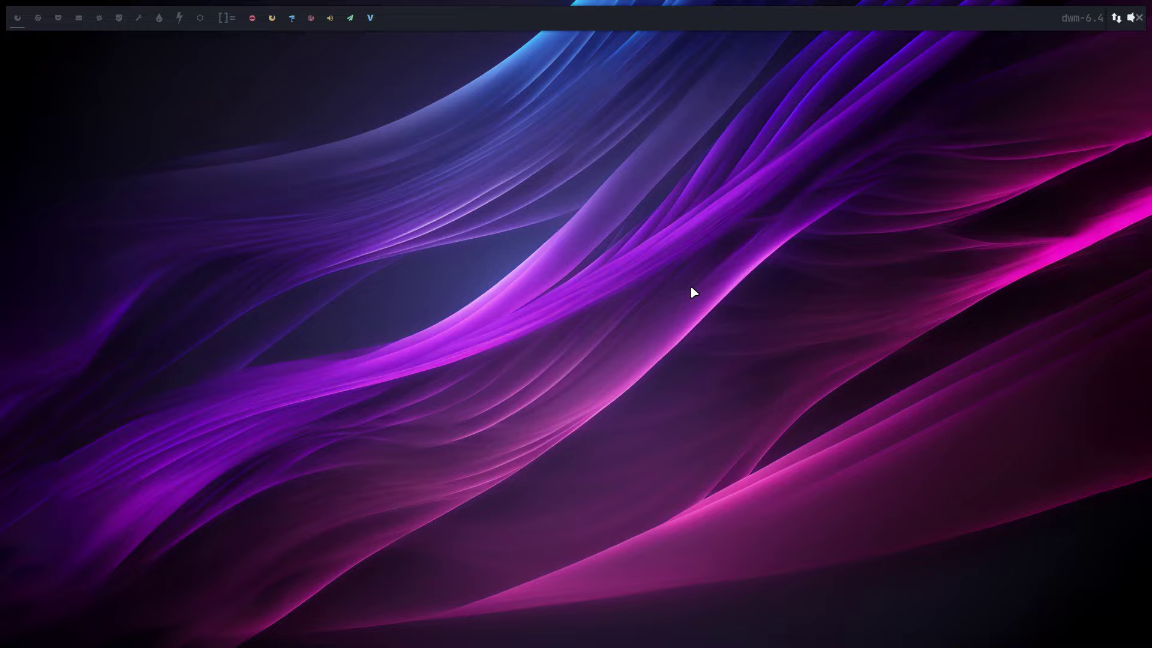
Open the file manager and a terminal side by side, and run neofetch.
{"action": "key", "text": "super+shift+Return"}
{"action": "key", "text": "super+Return"}
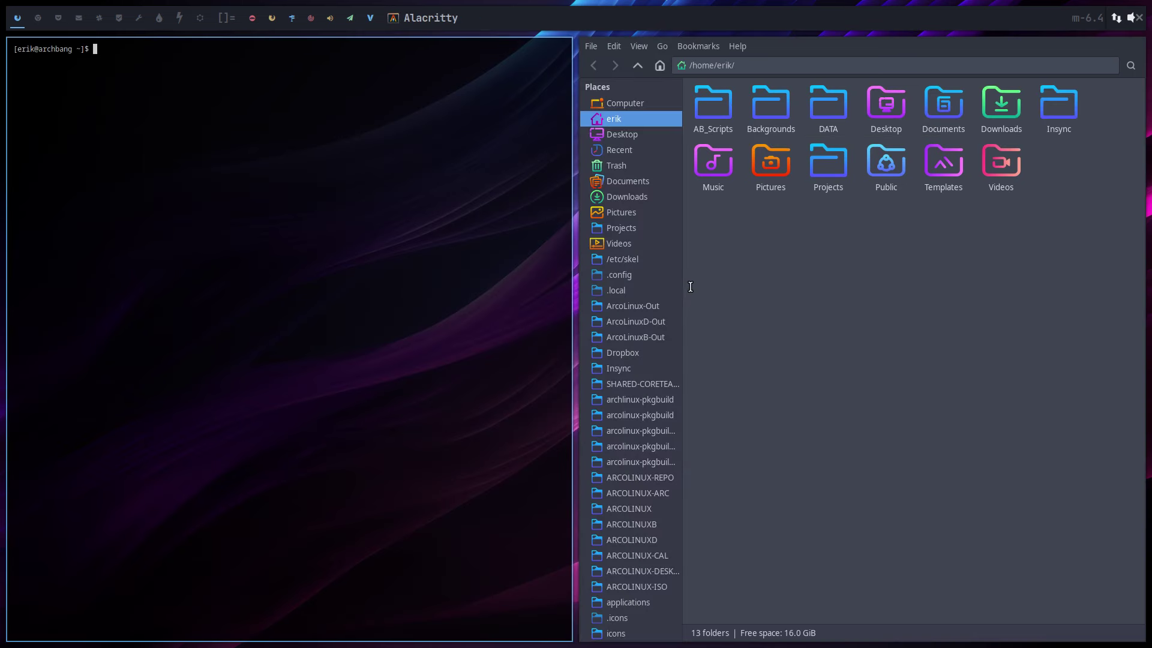
{"action": "type", "text": "neoc"}
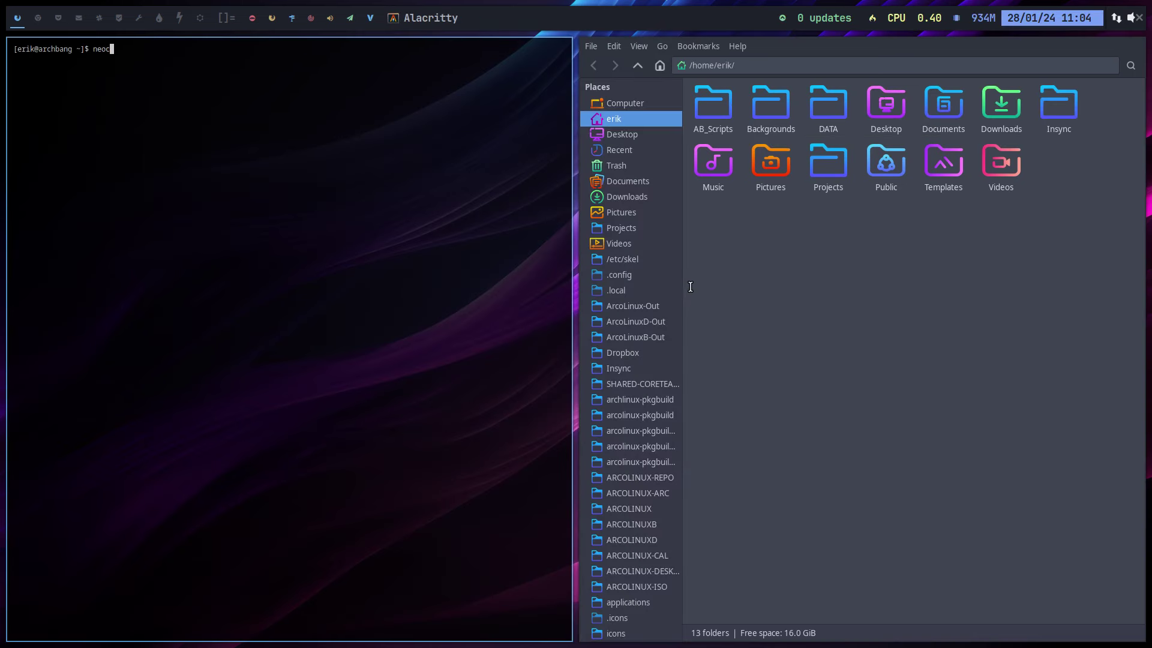
{"action": "key", "text": "BackSpace"}
{"action": "type", "text": "fetch"}
{"action": "key", "text": "Return"}
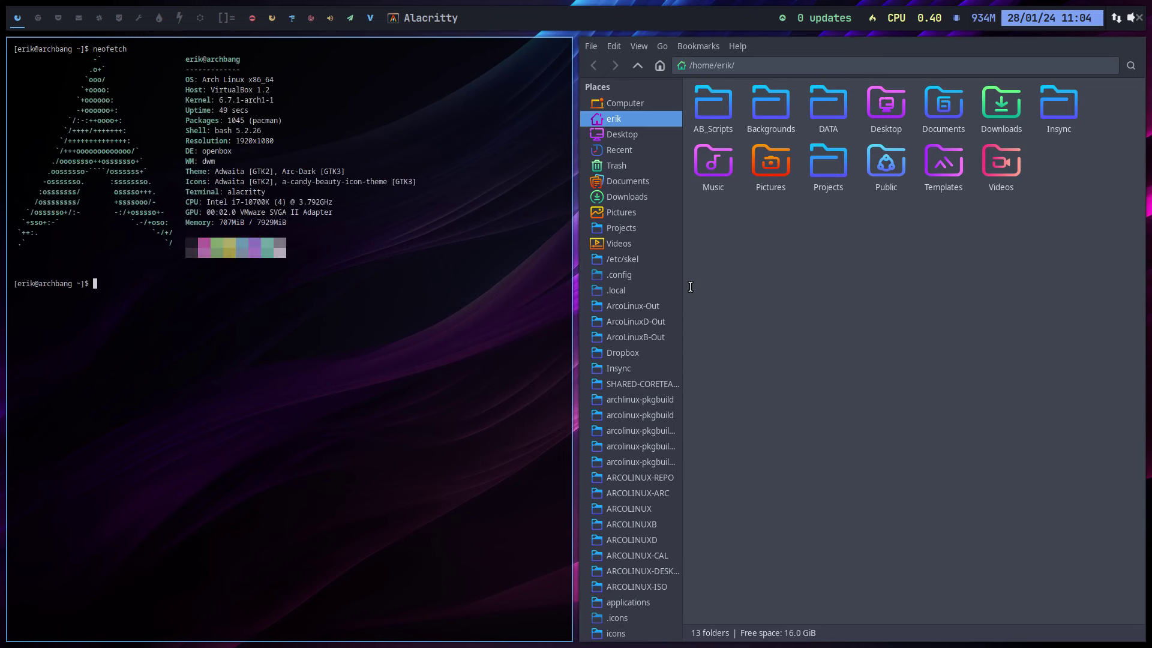
Print /etc/os-release, enlarge the terminal font, and select the PRETTY_NAME=ArchBang line.
{"action": "type", "text": "cat /etc/osc"}
{"action": "key", "text": "BackSpace"}
{"action": "key", "text": "Tab"}
{"action": "key", "text": "Return"}
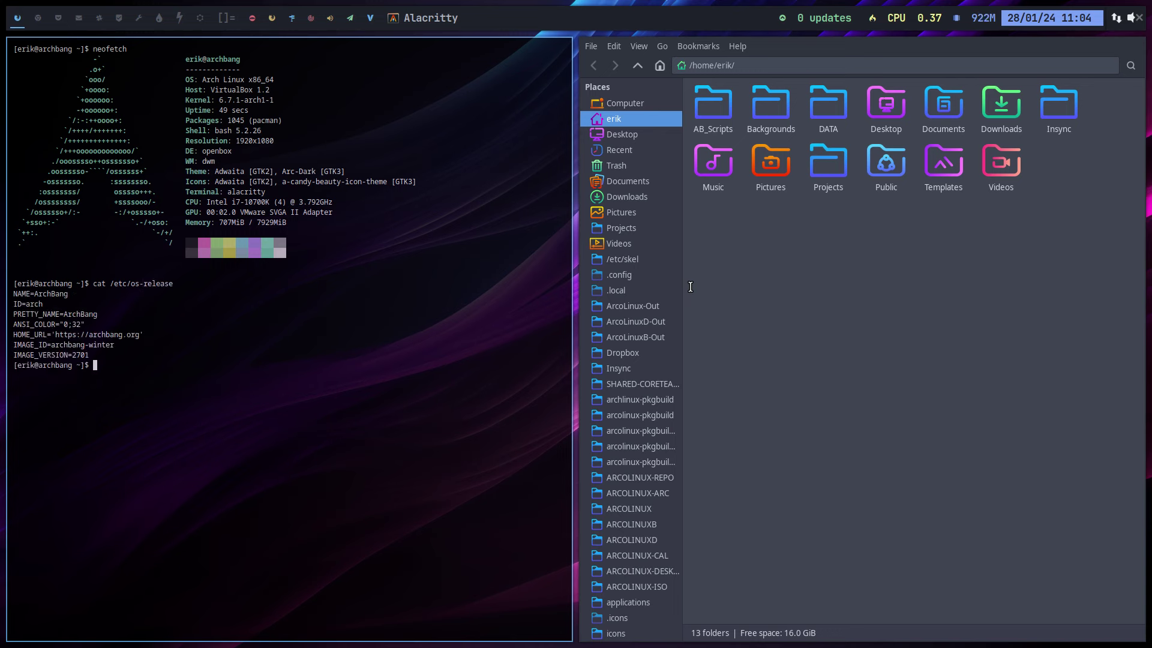
{"action": "key", "text": "ctrl+plus"}
{"action": "key", "text": "ctrl+plus"}
{"action": "key", "text": "ctrl+plus"}
{"action": "key", "text": "ctrl+plus"}
{"action": "key", "text": "ctrl+plus"}
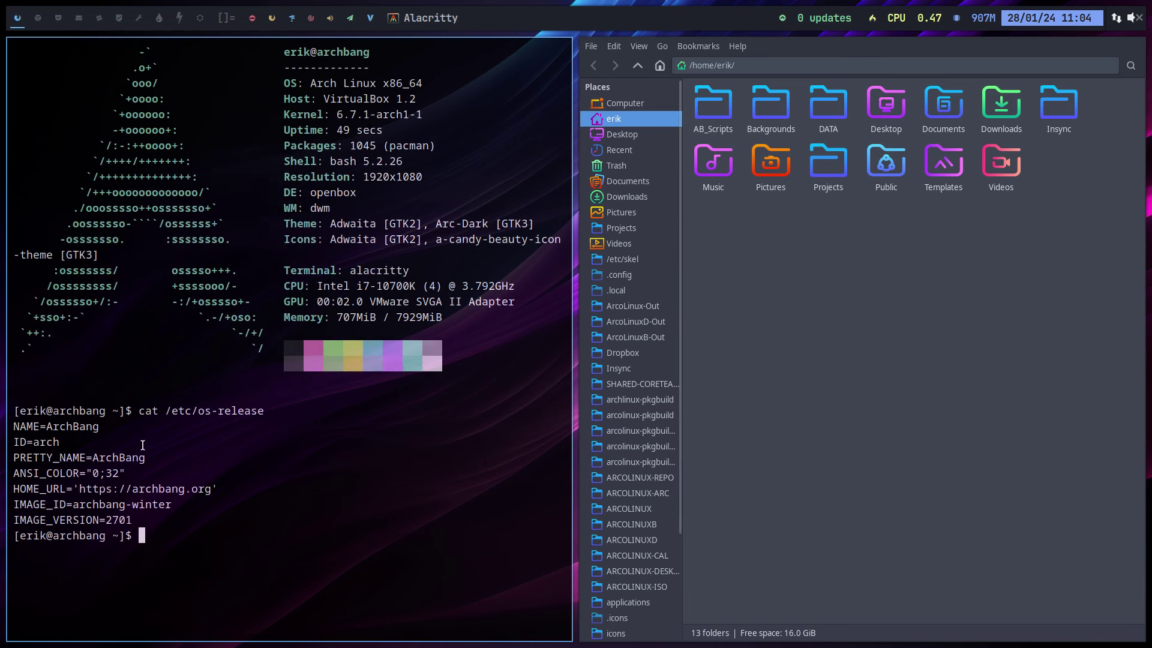
{"action": "triple_click", "coordinate": [124, 454]}
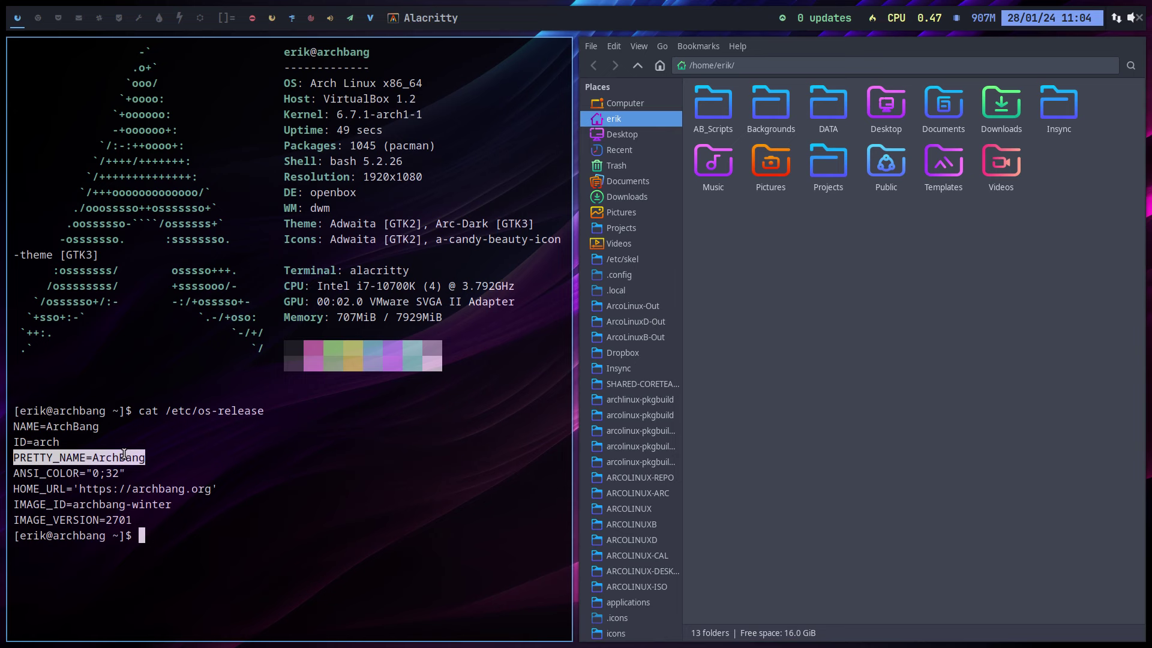